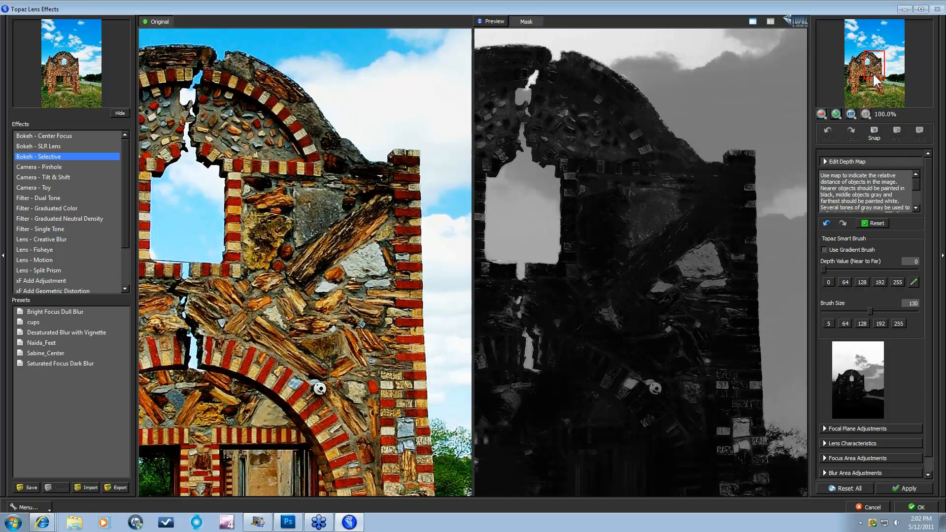
Reset the existing depth map of the stone ruin photo to a blank mask
{"action": "left_click_drag", "start_coordinate": [875, 75], "coordinate": [873, 87]}
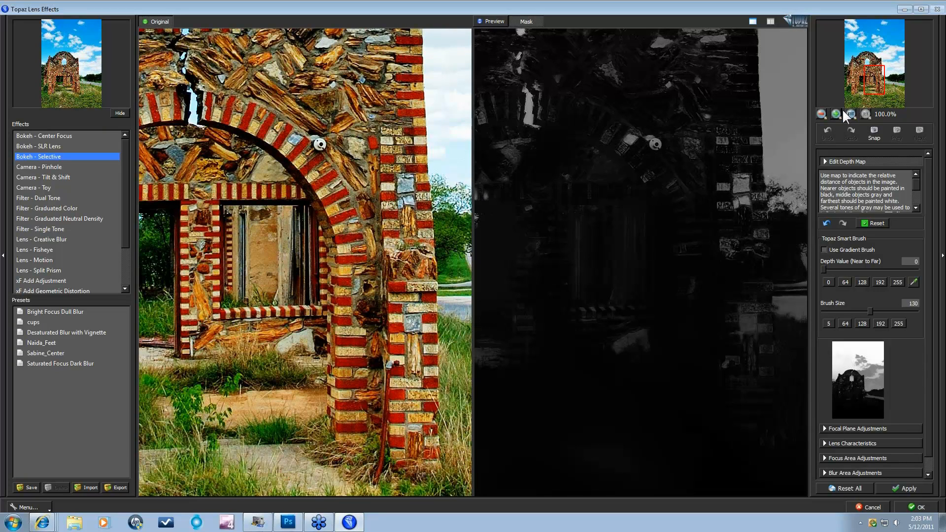
{"action": "left_click", "coordinate": [821, 113]}
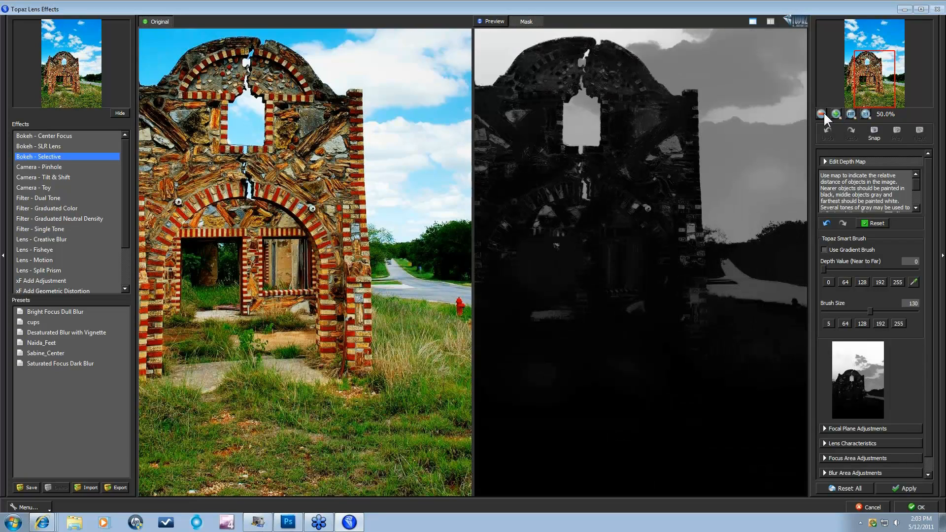
{"action": "left_click", "coordinate": [821, 113]}
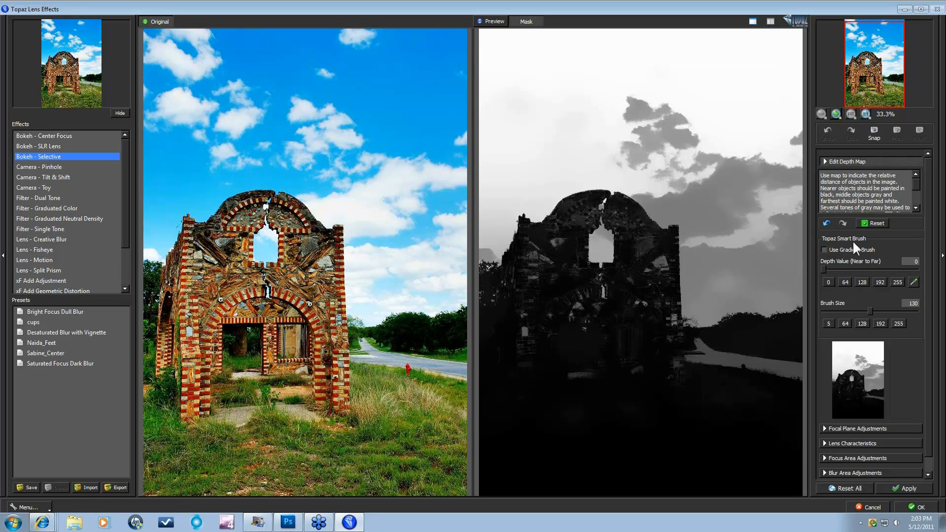
{"action": "left_click", "coordinate": [872, 223]}
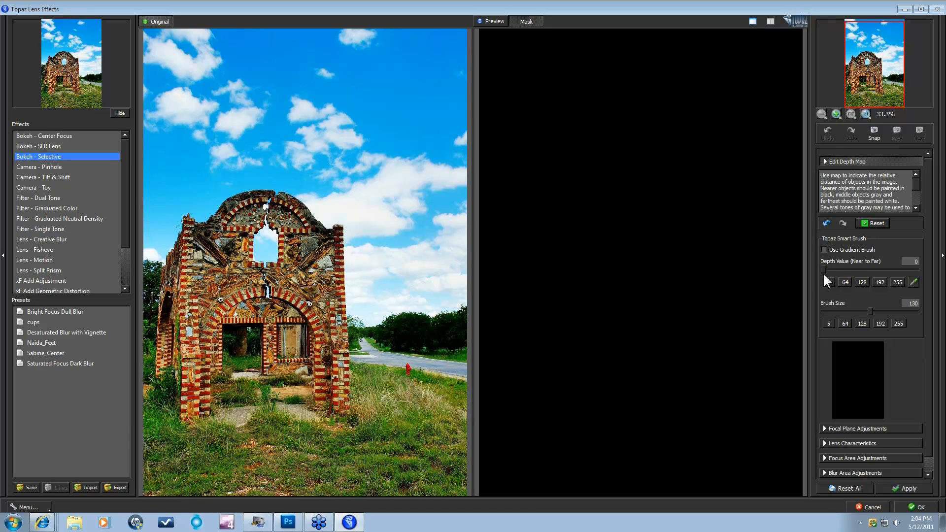
Enable the gradient brush and draw vertical gradients from 0 to 255 across the photo's width, from the foreground grass up past the horizon
{"action": "left_click", "coordinate": [823, 249]}
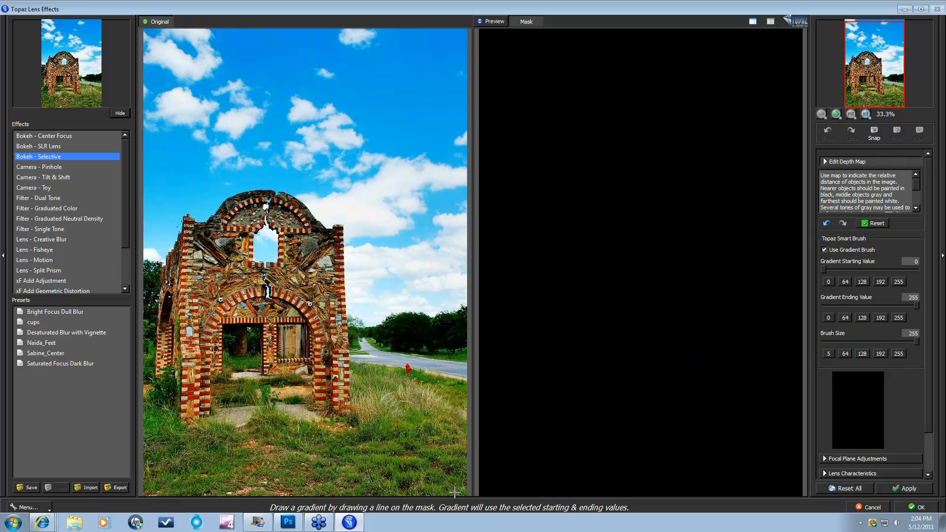
{"action": "left_click_drag", "start_coordinate": [454, 491], "coordinate": [456, 322]}
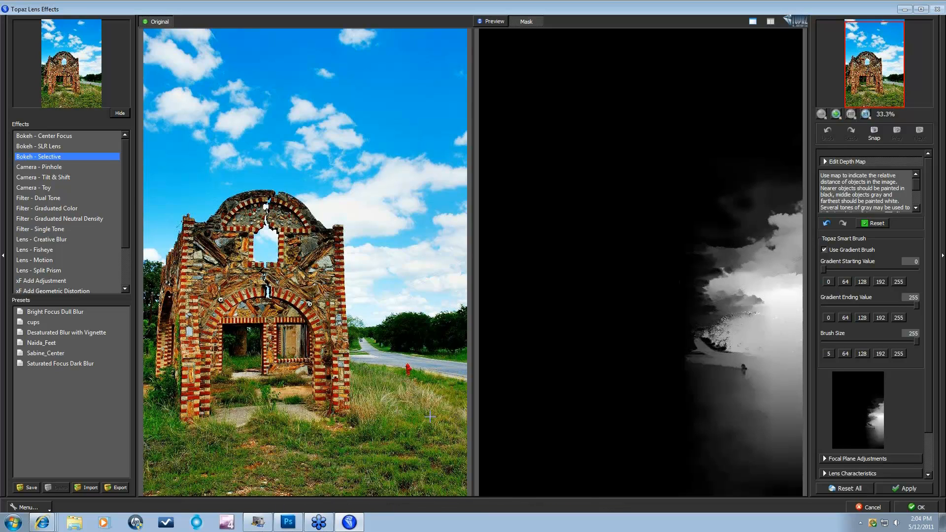
{"action": "left_click_drag", "start_coordinate": [425, 432], "coordinate": [434, 304]}
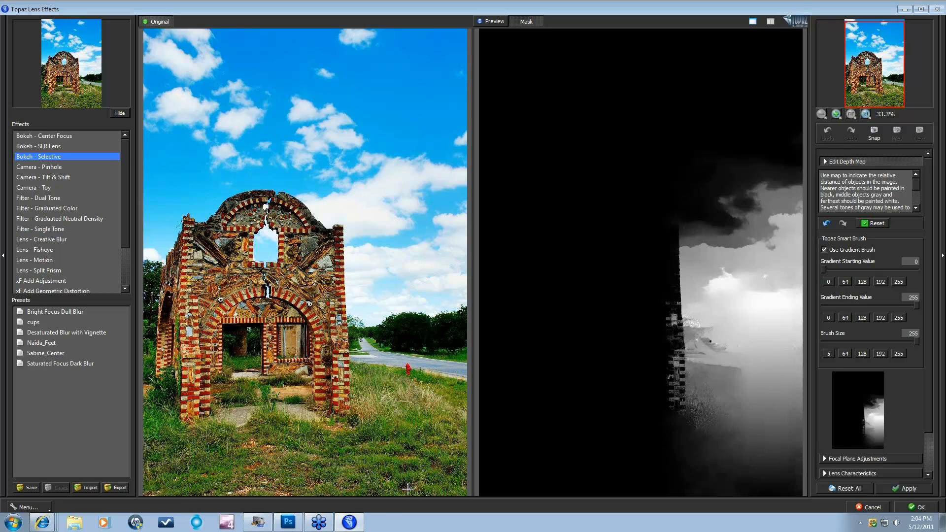
{"action": "mouse_move", "coordinate": [403, 491]}
{"action": "left_mouse_down"}
{"action": "mouse_move", "coordinate": [405, 281]}
{"action": "mouse_move", "coordinate": [402, 296]}
{"action": "left_mouse_up"}
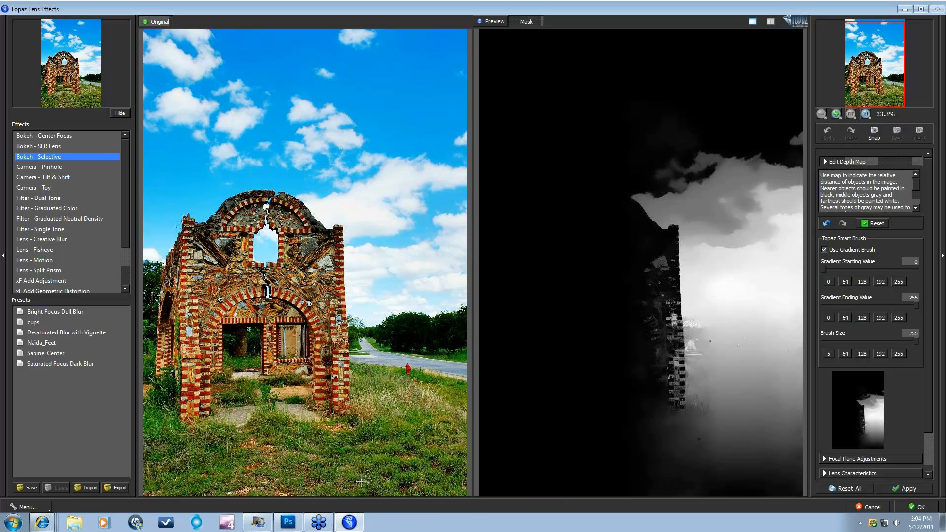
{"action": "left_click_drag", "start_coordinate": [370, 491], "coordinate": [359, 317]}
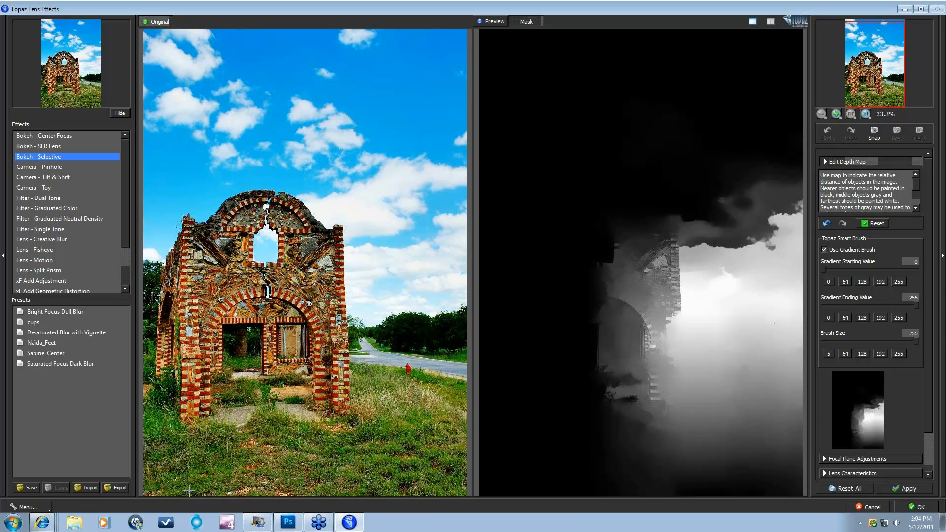
{"action": "left_click_drag", "start_coordinate": [148, 490], "coordinate": [148, 299]}
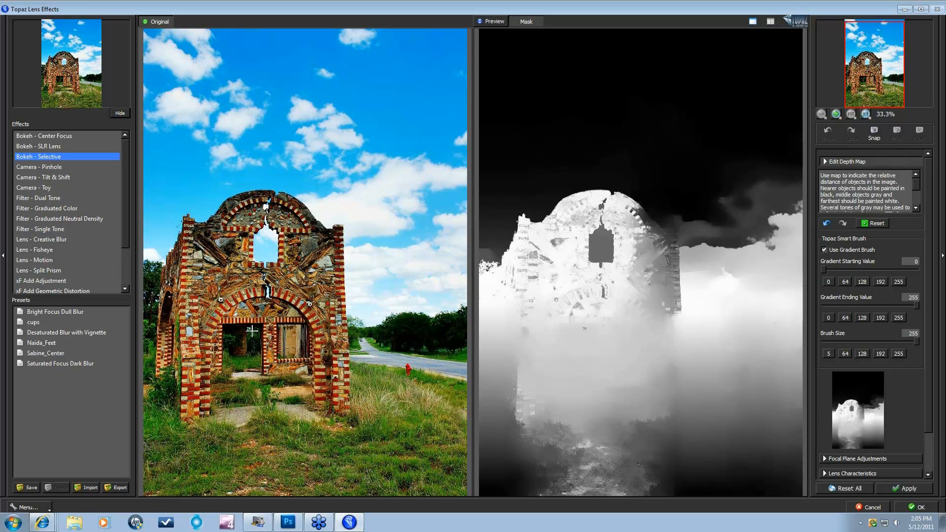
{"action": "left_click_drag", "start_coordinate": [241, 485], "coordinate": [240, 336]}
{"action": "mouse_move", "coordinate": [320, 525]}
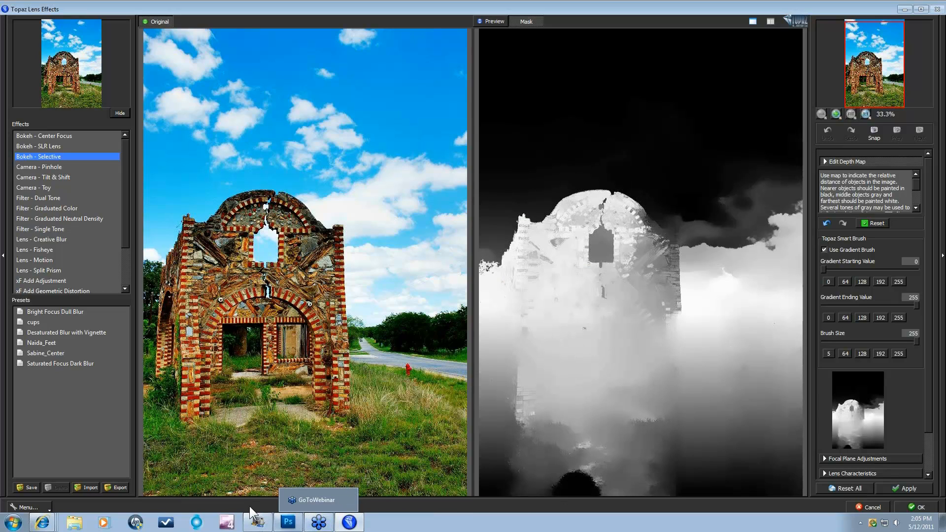
{"action": "left_click_drag", "start_coordinate": [240, 492], "coordinate": [240, 337]}
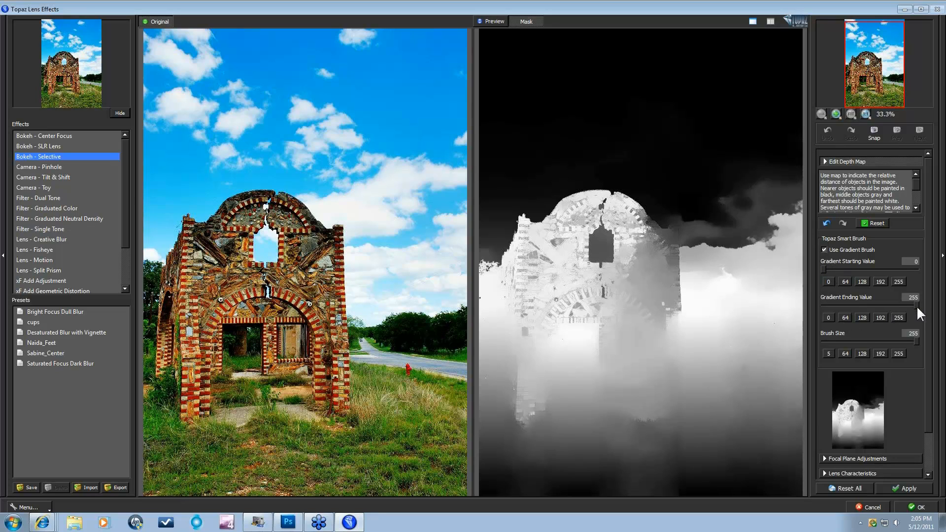
Turn off the gradient brush and paint the whole sky at depth value 255 with brush size 255
{"action": "left_click", "coordinate": [825, 250]}
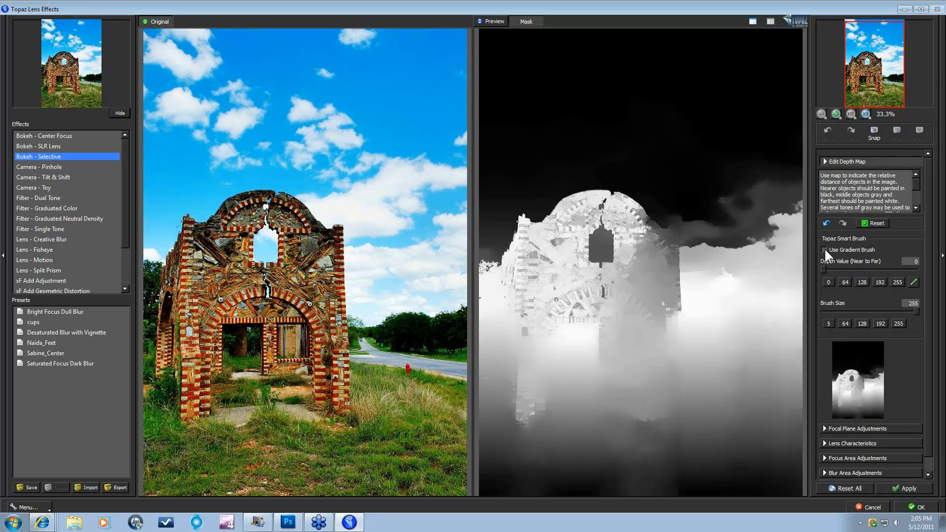
{"action": "left_click", "coordinate": [896, 282]}
{"action": "left_click_drag", "start_coordinate": [150, 43], "coordinate": [470, 42]}
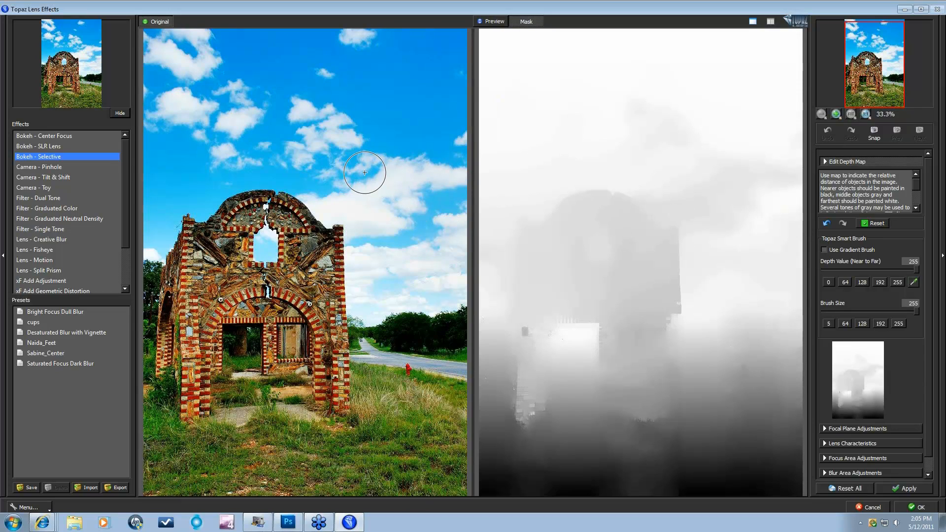
{"action": "left_click_drag", "start_coordinate": [358, 185], "coordinate": [452, 164]}
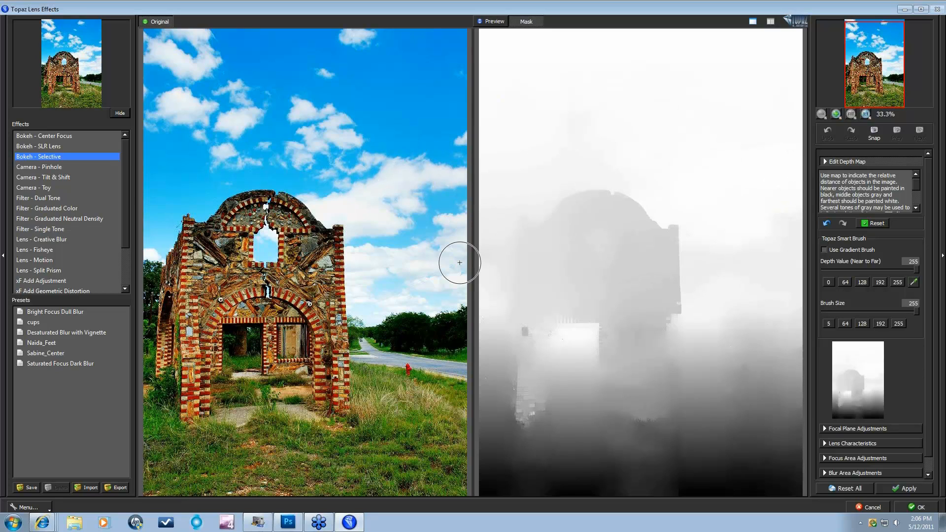
{"action": "left_click_drag", "start_coordinate": [378, 275], "coordinate": [460, 257]}
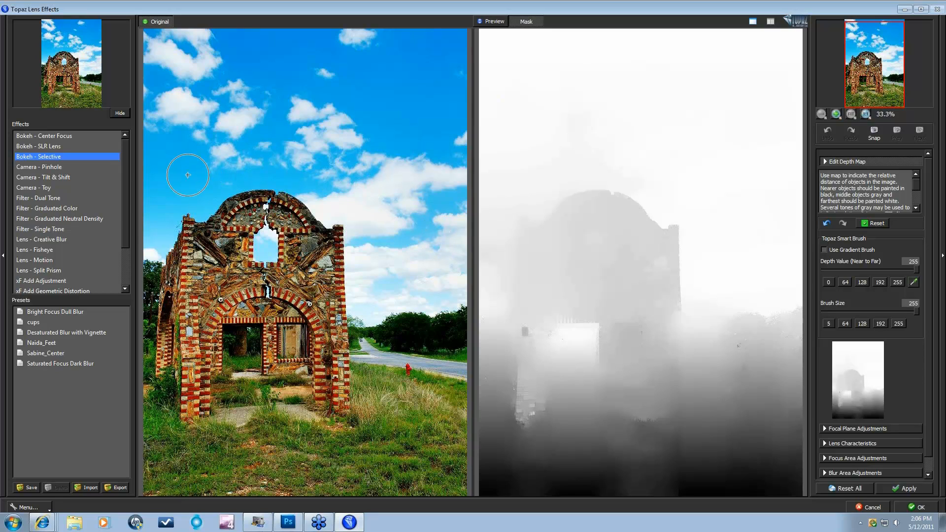
{"action": "left_click_drag", "start_coordinate": [148, 219], "coordinate": [162, 241]}
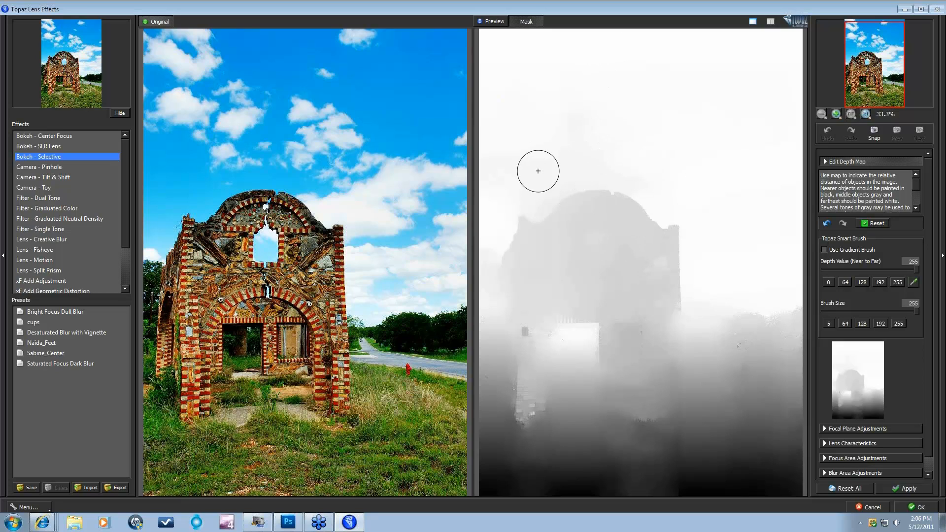
{"action": "mouse_move", "coordinate": [561, 161]}
{"action": "left_mouse_down"}
{"action": "mouse_move", "coordinate": [582, 152]}
{"action": "mouse_move", "coordinate": [724, 175]}
{"action": "left_mouse_up"}
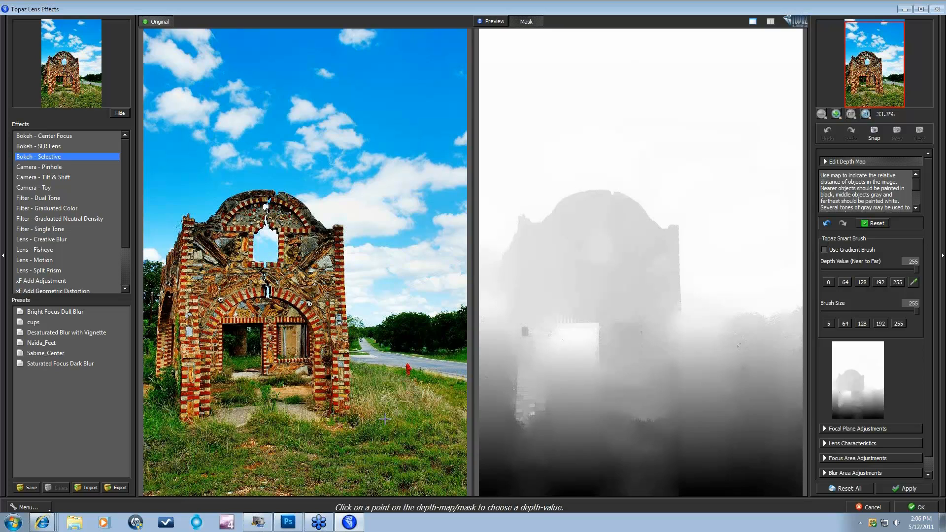
Sample depth value 92 from the grass beside the building's base and paint the stone facade and arch with brush size 108
{"action": "left_click", "coordinate": [407, 419]}
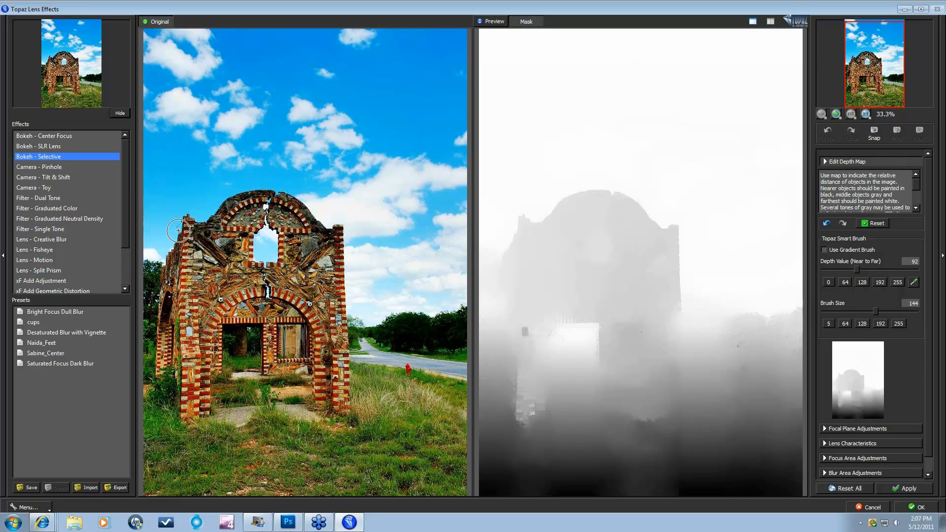
{"action": "scroll", "coordinate": [170, 386], "scroll_direction": "up", "scroll_amount": 1}
{"action": "left_click", "coordinate": [844, 311]}
{"action": "mouse_move", "coordinate": [195, 408]}
{"action": "left_mouse_down"}
{"action": "mouse_move", "coordinate": [196, 246]}
{"action": "mouse_move", "coordinate": [241, 212]}
{"action": "mouse_move", "coordinate": [220, 260]}
{"action": "mouse_move", "coordinate": [212, 242]}
{"action": "mouse_move", "coordinate": [220, 260]}
{"action": "mouse_move", "coordinate": [214, 296]}
{"action": "left_mouse_up"}
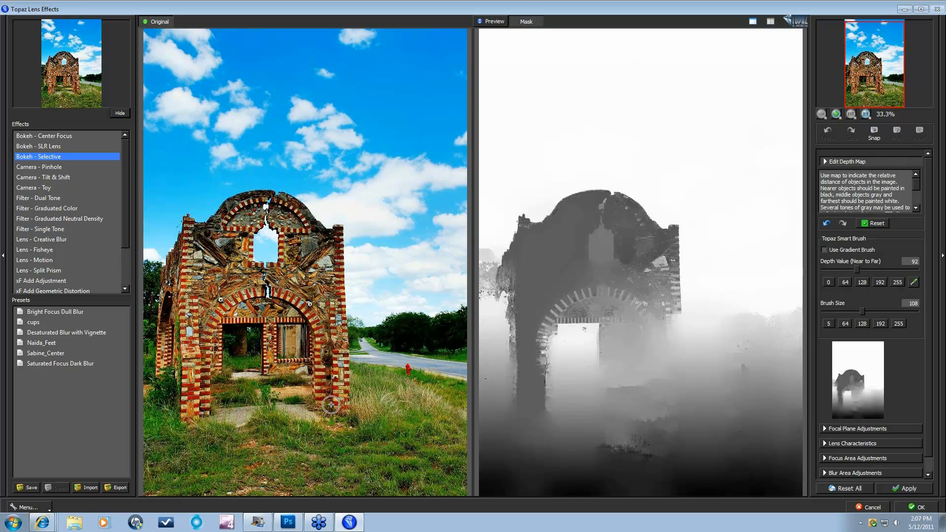
{"action": "mouse_move", "coordinate": [330, 407]}
{"action": "left_mouse_down"}
{"action": "mouse_move", "coordinate": [332, 288]}
{"action": "mouse_move", "coordinate": [296, 223]}
{"action": "left_mouse_up"}
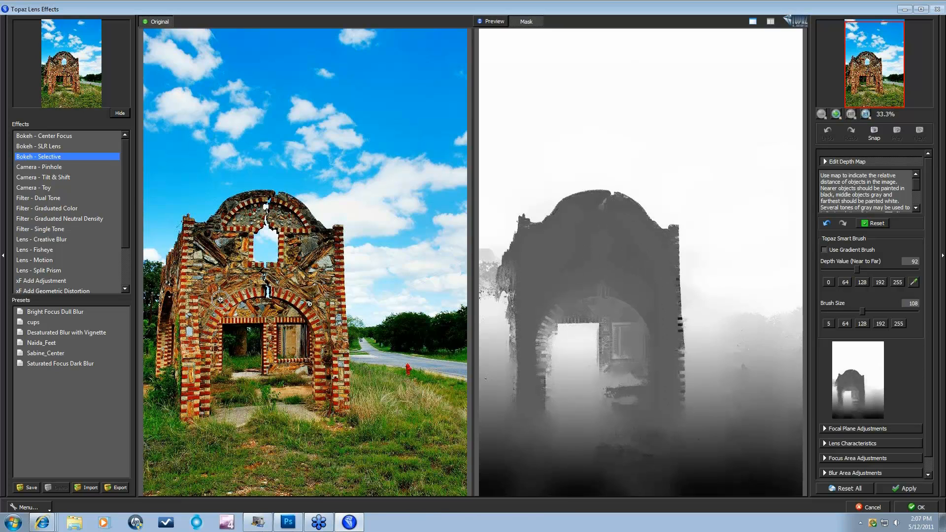
{"action": "left_click_drag", "start_coordinate": [202, 320], "coordinate": [196, 393]}
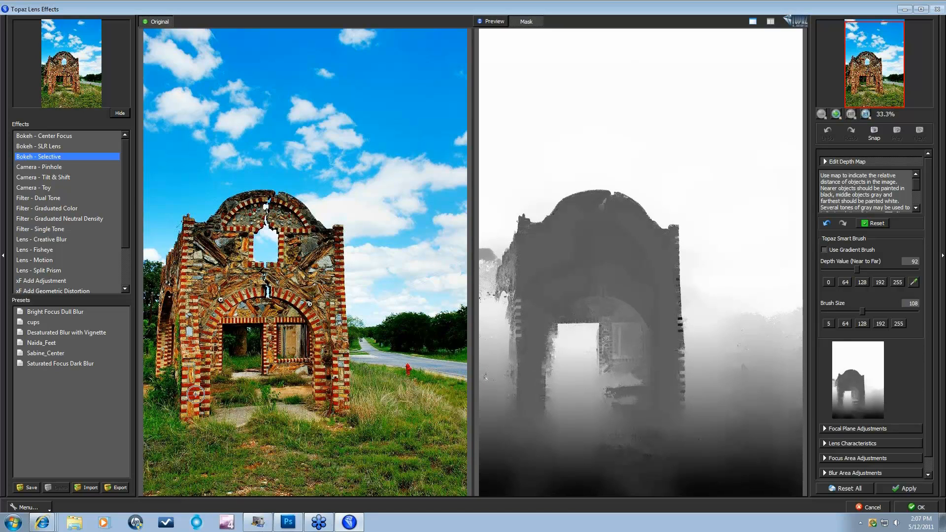
{"action": "left_click_drag", "start_coordinate": [306, 297], "coordinate": [330, 386]}
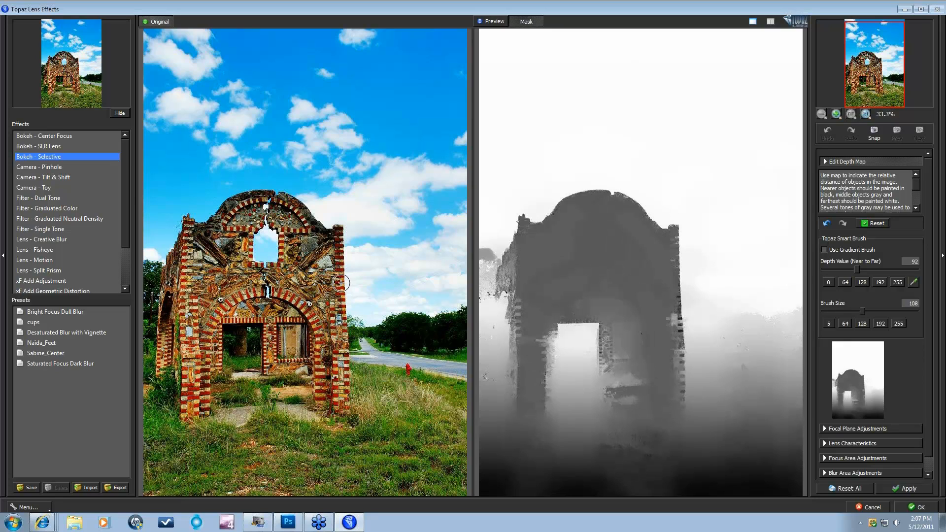
{"action": "left_click_drag", "start_coordinate": [337, 297], "coordinate": [337, 338]}
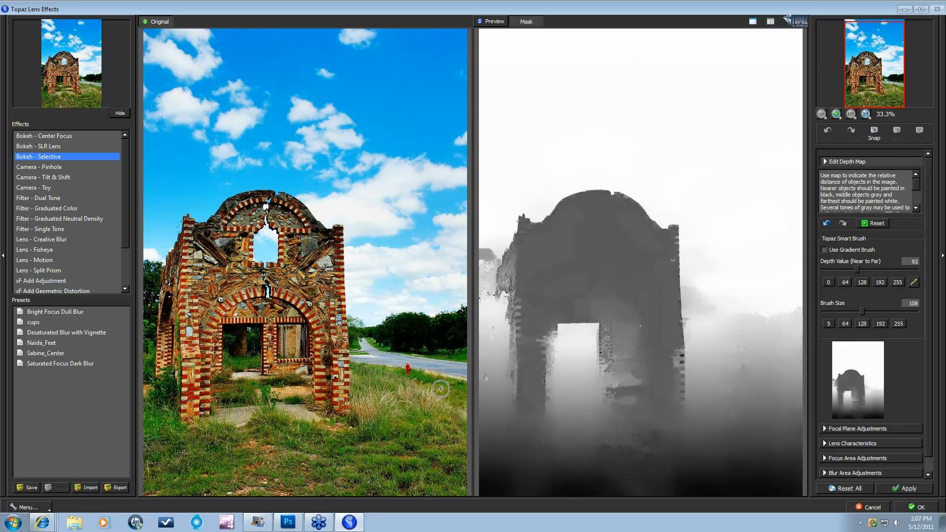
Reduce the brush size to 59 and fill in the outer brick edge of the facade's right pillar
{"action": "left_click_drag", "start_coordinate": [858, 308], "coordinate": [843, 317]}
{"action": "left_click_drag", "start_coordinate": [337, 376], "coordinate": [344, 409]}
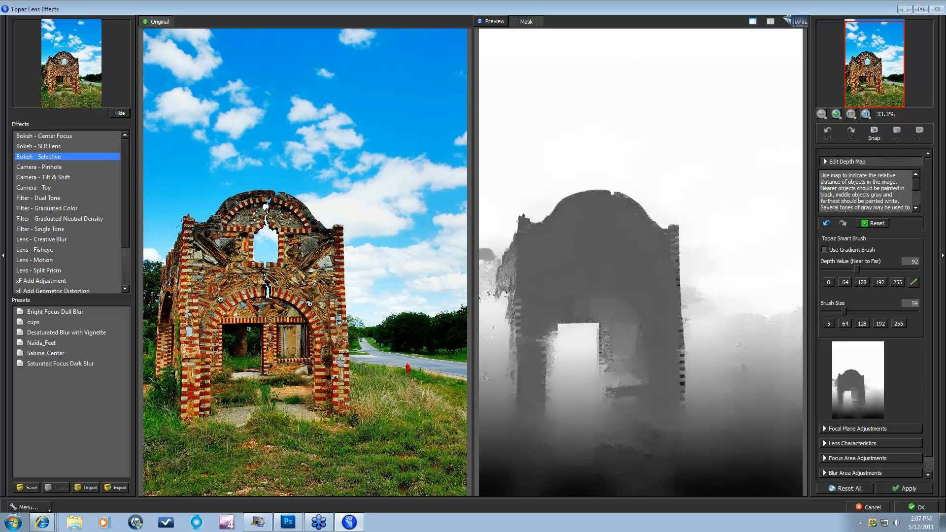
{"action": "left_click_drag", "start_coordinate": [341, 349], "coordinate": [343, 387]}
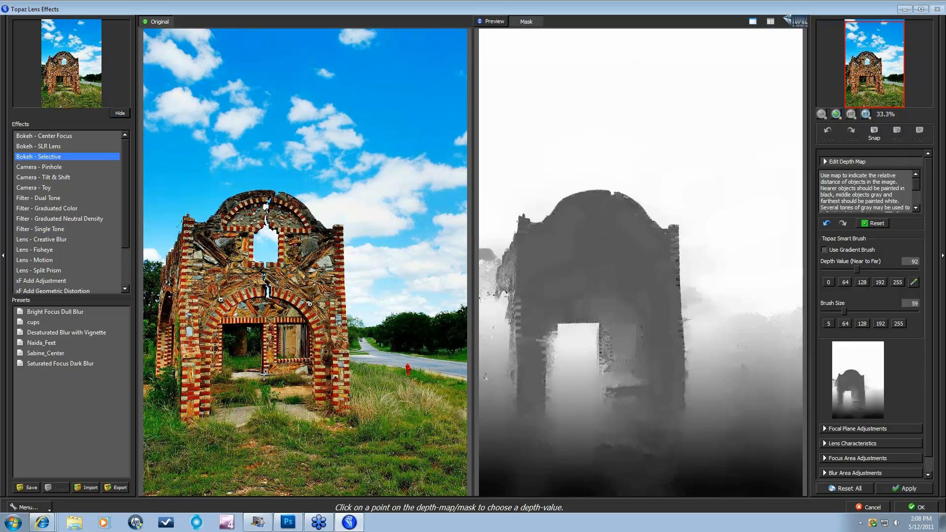
Sample depth value 154 near the fire hydrant and paint the archway interior, refining its edges with brush sizes 19 and 39
{"action": "left_click", "coordinate": [400, 373]}
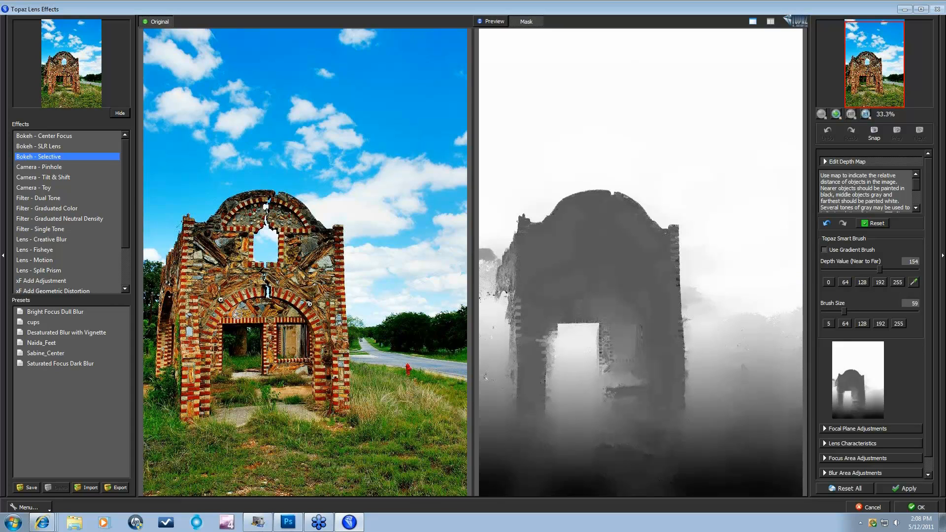
{"action": "mouse_move", "coordinate": [236, 314]}
{"action": "left_mouse_down"}
{"action": "mouse_move", "coordinate": [290, 313]}
{"action": "mouse_move", "coordinate": [271, 311]}
{"action": "mouse_move", "coordinate": [268, 367]}
{"action": "mouse_move", "coordinate": [298, 369]}
{"action": "left_mouse_up"}
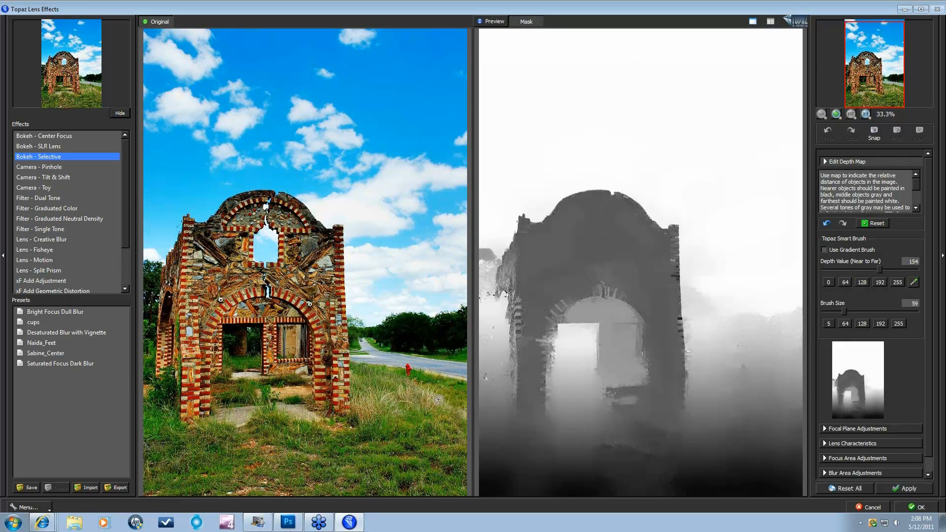
{"action": "scroll", "coordinate": [286, 320], "scroll_direction": "down", "scroll_amount": 4}
{"action": "left_click_drag", "start_coordinate": [307, 323], "coordinate": [299, 322]}
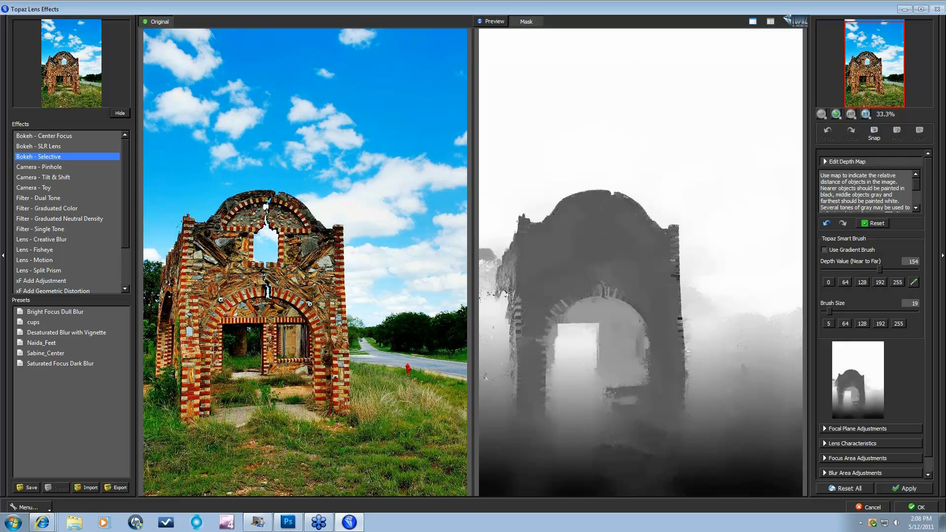
{"action": "scroll", "coordinate": [216, 352], "scroll_direction": "up", "scroll_amount": 5}
{"action": "left_click", "coordinate": [215, 366]}
{"action": "left_click", "coordinate": [225, 319]}
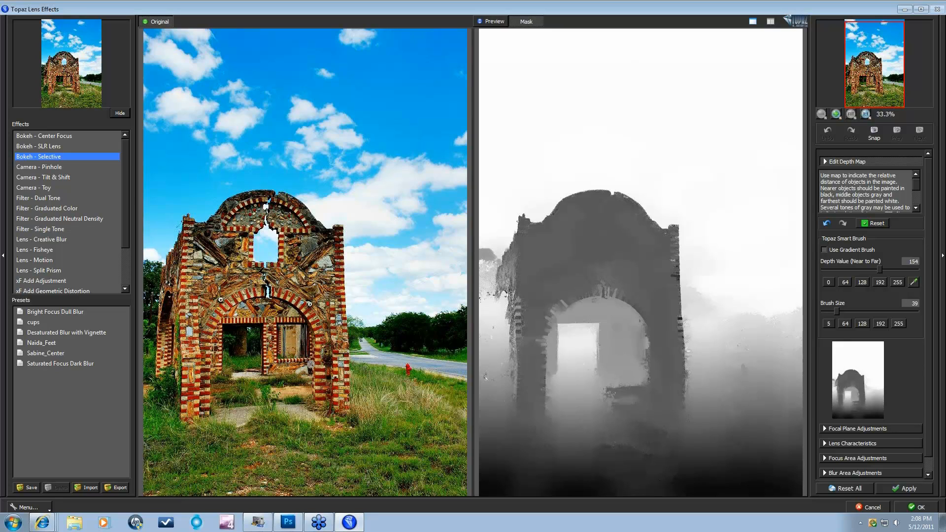
Undo the last stroke and paint the building's left side wall at depth value 154 with brush size 39
{"action": "key", "text": "ctrl+z"}
{"action": "mouse_move", "coordinate": [162, 367]}
{"action": "left_mouse_down"}
{"action": "mouse_move", "coordinate": [164, 323]}
{"action": "mouse_move", "coordinate": [188, 339]}
{"action": "mouse_move", "coordinate": [167, 329]}
{"action": "mouse_move", "coordinate": [166, 362]}
{"action": "left_mouse_up"}
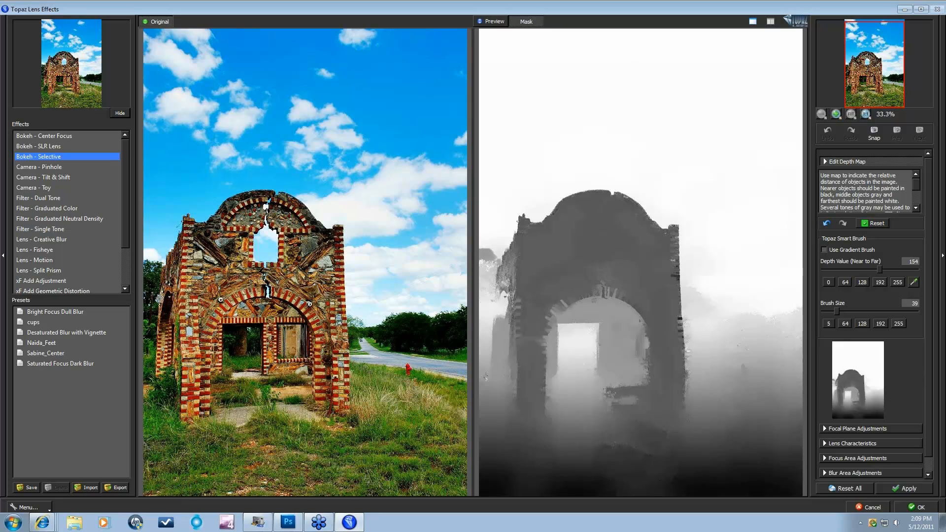
{"action": "left_click_drag", "start_coordinate": [163, 298], "coordinate": [162, 329]}
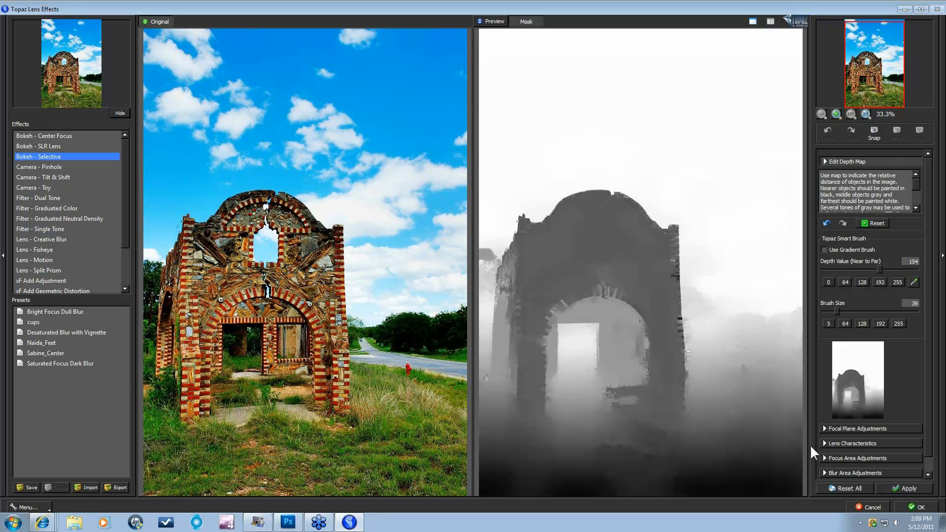
Sample depth value 193 from the road and paint the rear window opening seen through the arch
{"action": "left_click", "coordinate": [913, 282]}
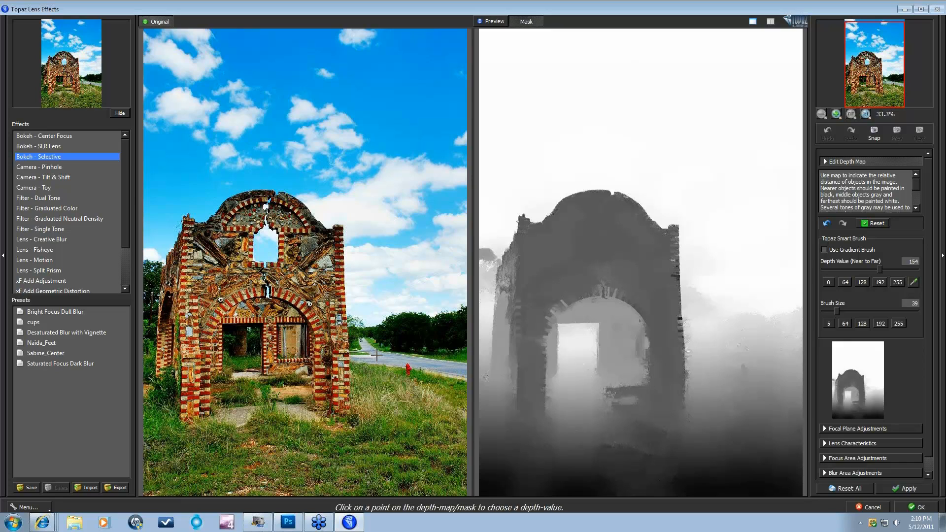
{"action": "left_click", "coordinate": [382, 354]}
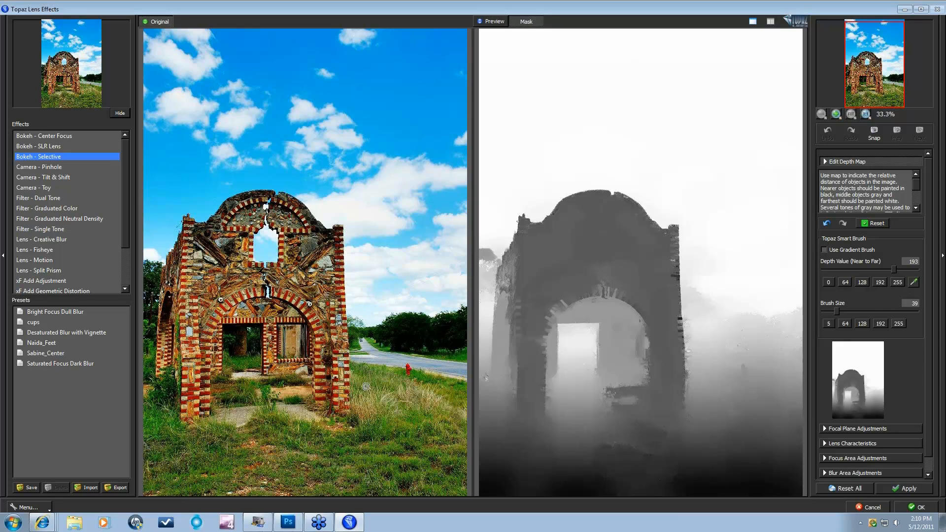
{"action": "mouse_move", "coordinate": [282, 329]}
{"action": "left_mouse_down"}
{"action": "mouse_move", "coordinate": [284, 350]}
{"action": "mouse_move", "coordinate": [302, 351]}
{"action": "mouse_move", "coordinate": [286, 328]}
{"action": "mouse_move", "coordinate": [302, 349]}
{"action": "left_mouse_up"}
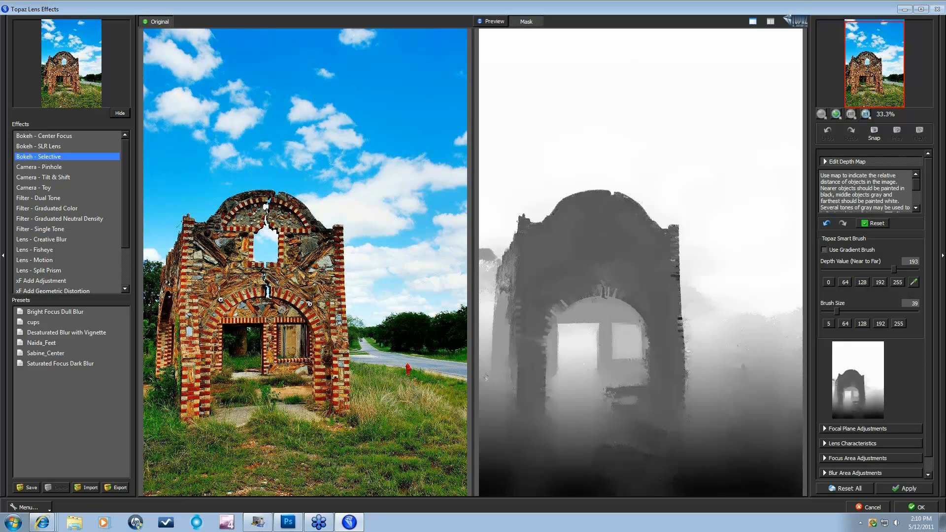
Sample depth value 93 from the facade and undo the last stroke on the rear window opening
{"action": "left_click", "coordinate": [914, 282]}
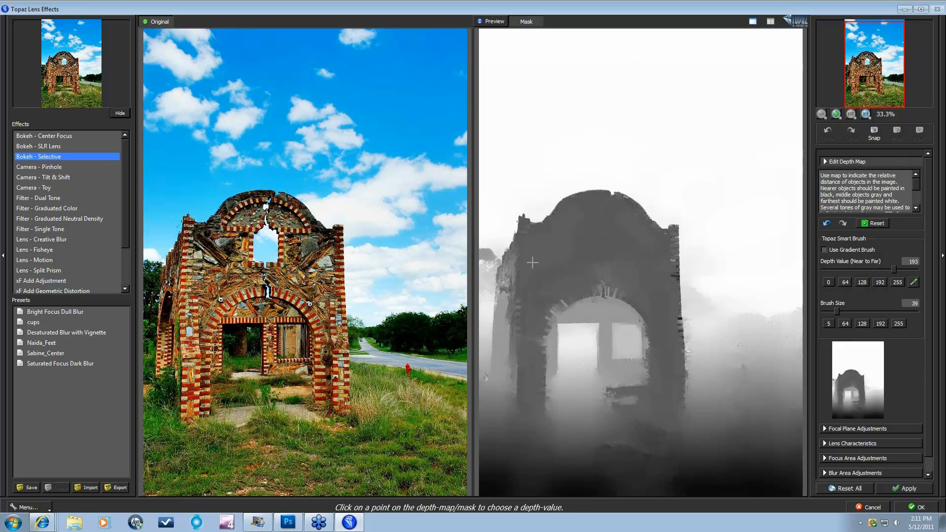
{"action": "left_click", "coordinate": [533, 263]}
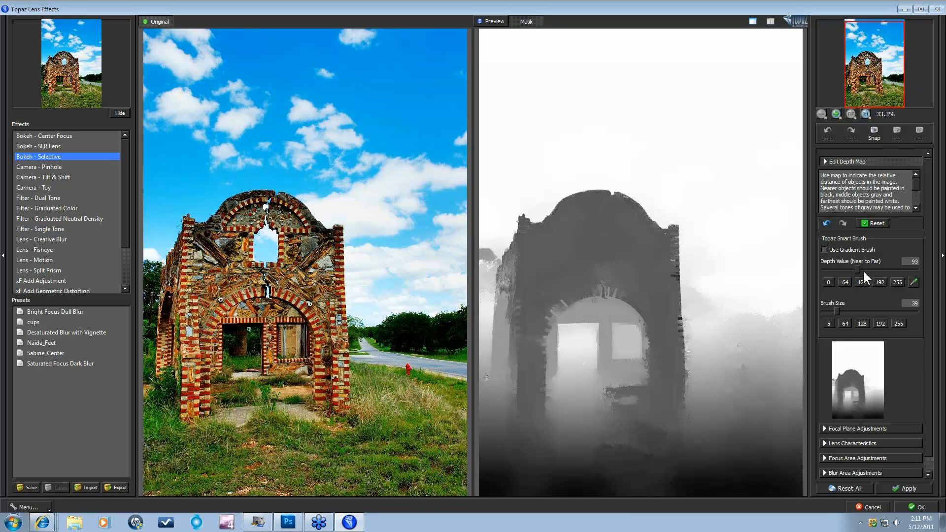
{"action": "left_click", "coordinate": [824, 249]}
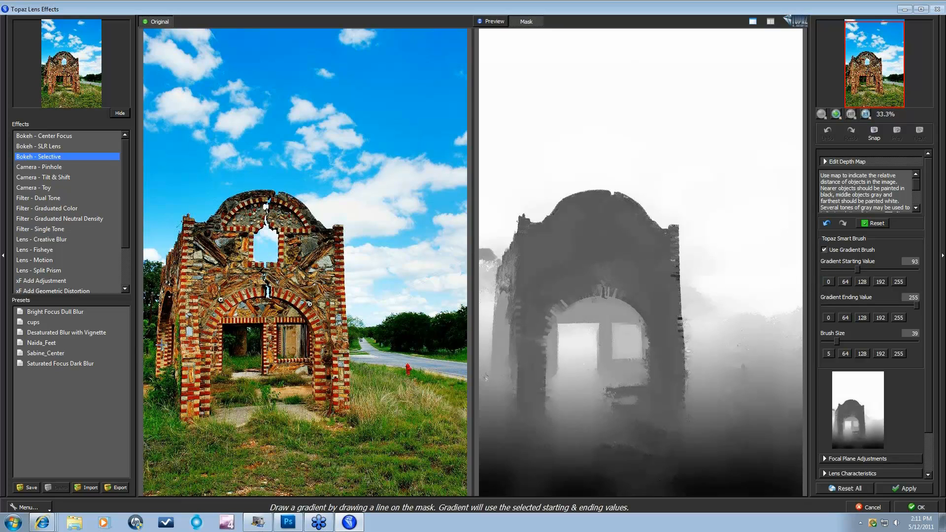
{"action": "left_click", "coordinate": [827, 223]}
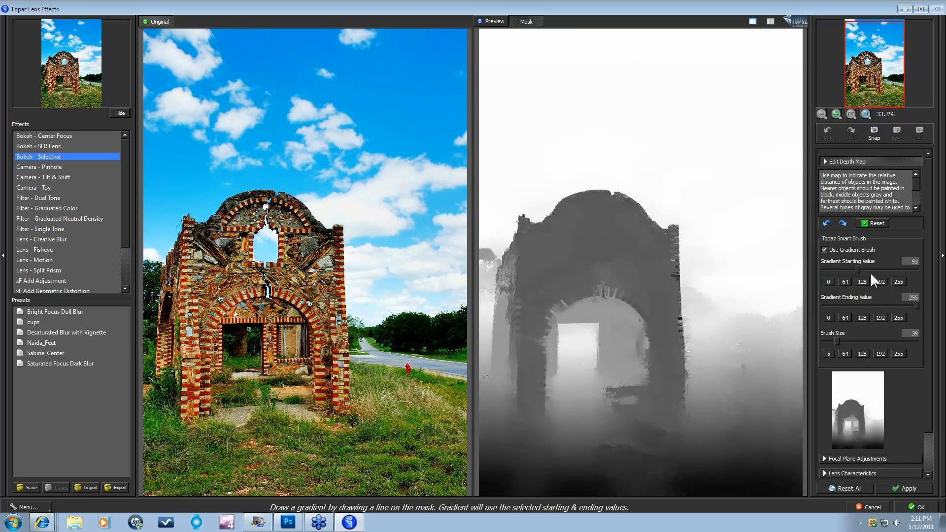
{"action": "left_click", "coordinate": [824, 249]}
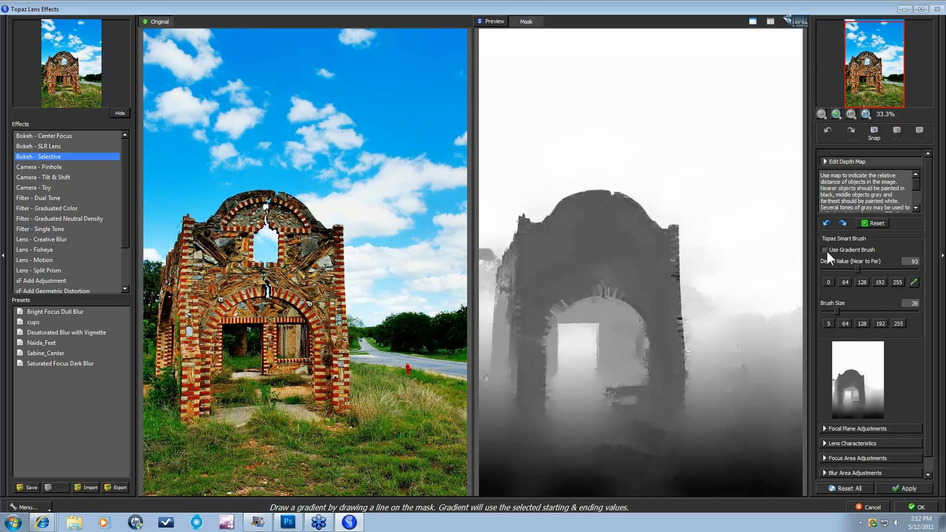
Sample depth value 155 from the building's side wall and repaint that wall with a gradient from 155 to 93
{"action": "left_click", "coordinate": [913, 280]}
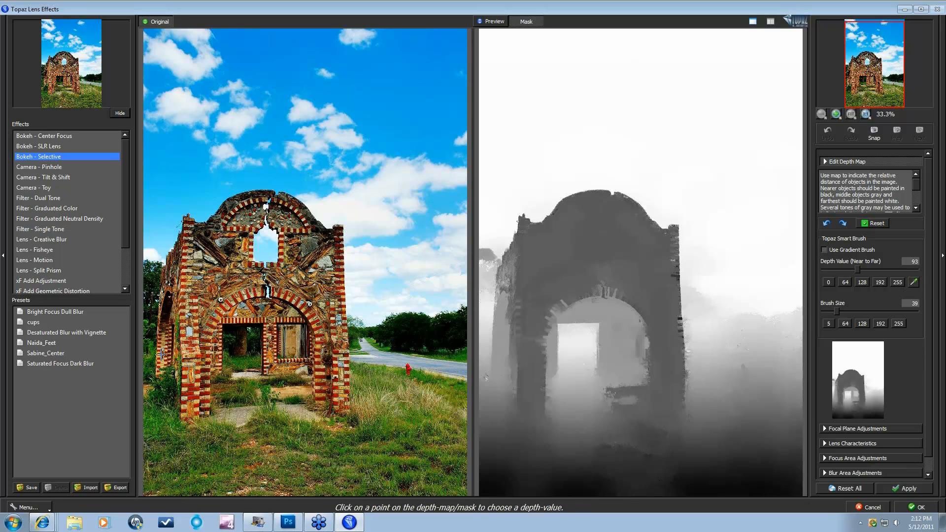
{"action": "left_click", "coordinate": [502, 339]}
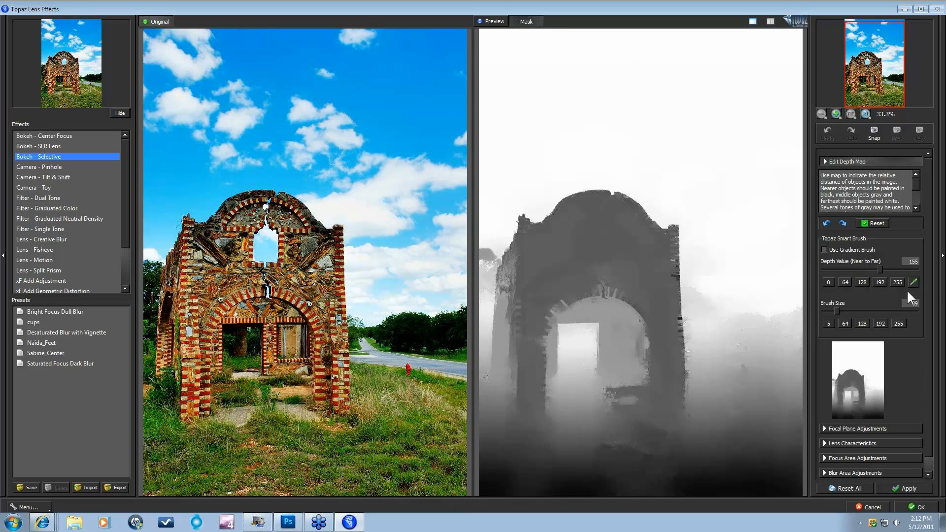
{"action": "left_click", "coordinate": [824, 250]}
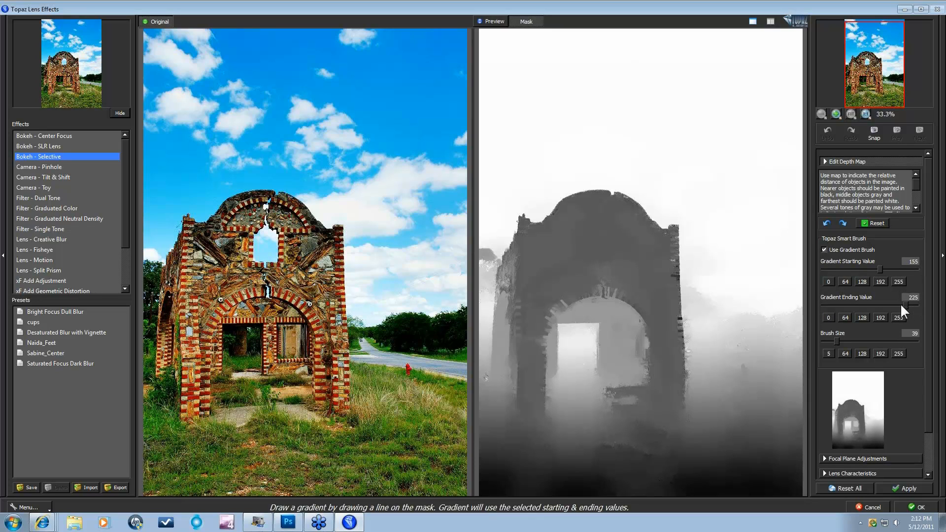
{"action": "left_click_drag", "start_coordinate": [856, 304], "coordinate": [852, 303]}
{"action": "left_click_drag", "start_coordinate": [160, 280], "coordinate": [181, 250]}
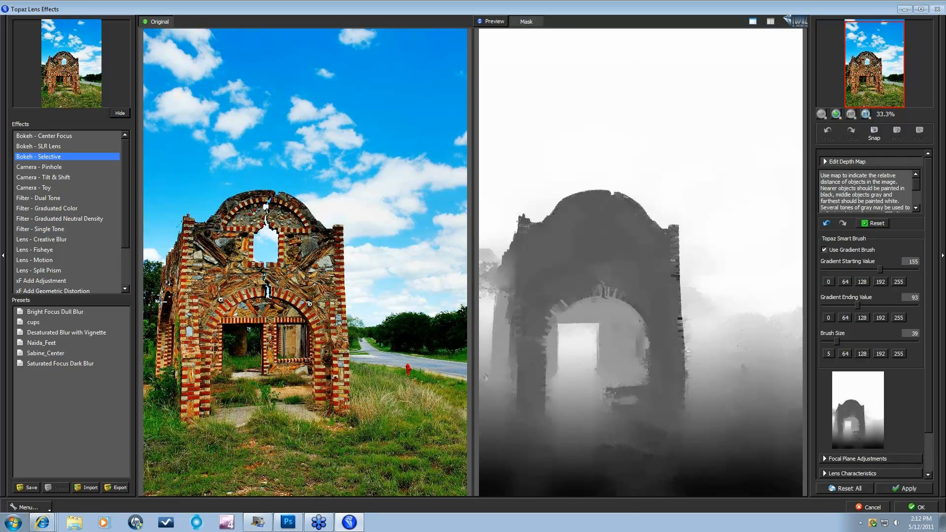
{"action": "left_click_drag", "start_coordinate": [160, 303], "coordinate": [181, 278]}
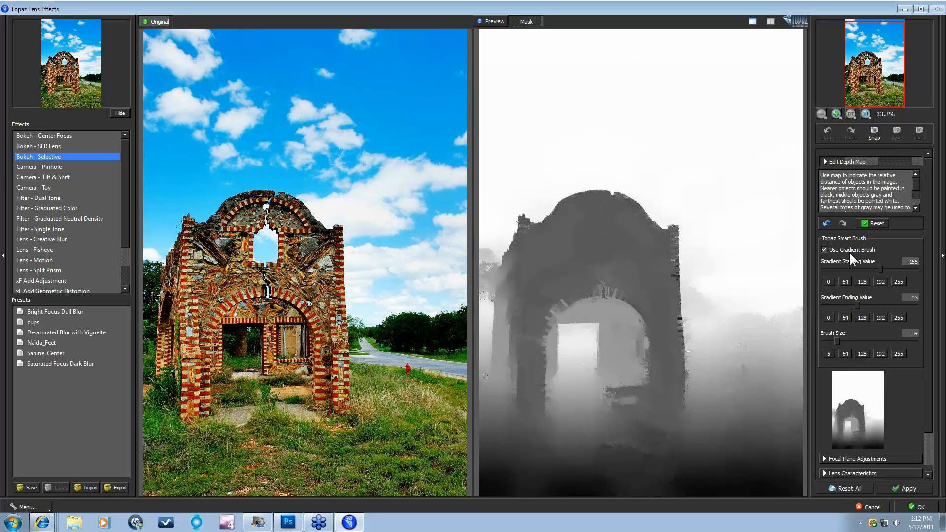
Turn off the gradient brush and paint the facade's curved top edge at depth value 88 with brush size 7
{"action": "key", "text": "ctrl+plus"}
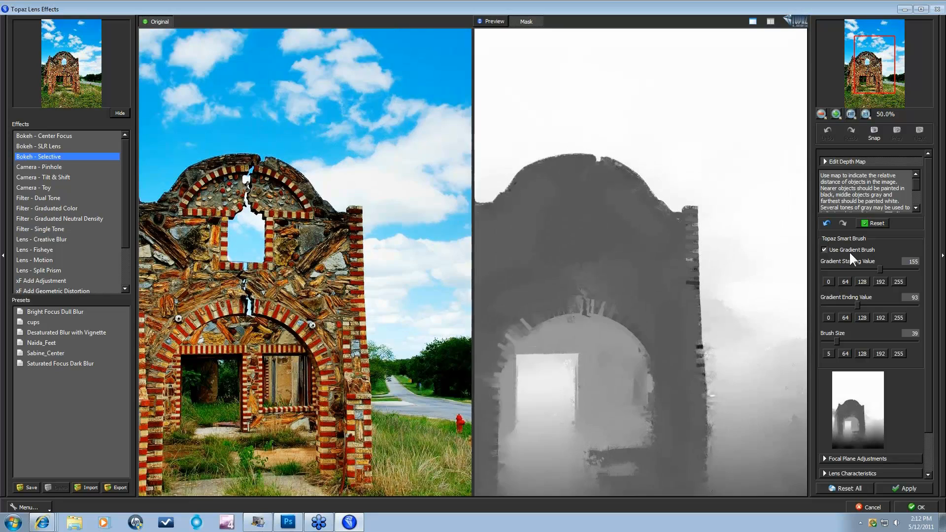
{"action": "key", "text": "ctrl+plus"}
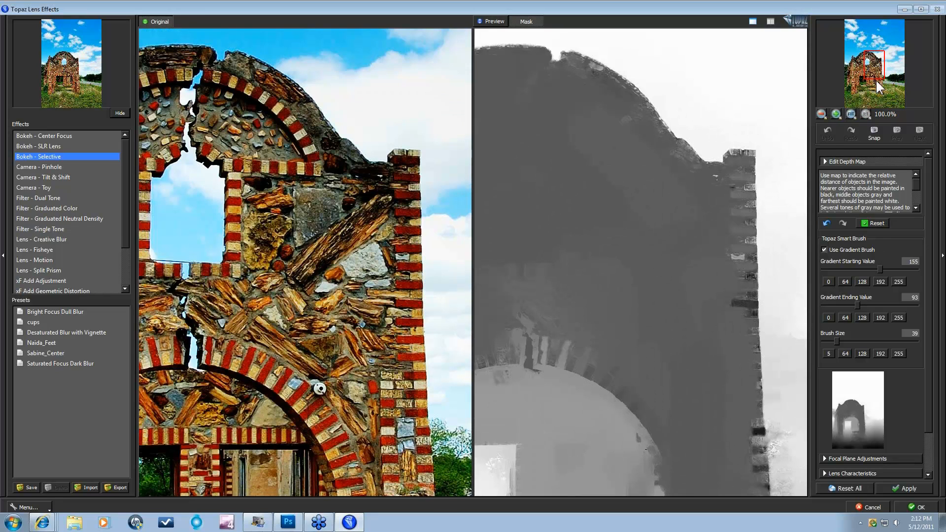
{"action": "left_click_drag", "start_coordinate": [876, 81], "coordinate": [870, 61]}
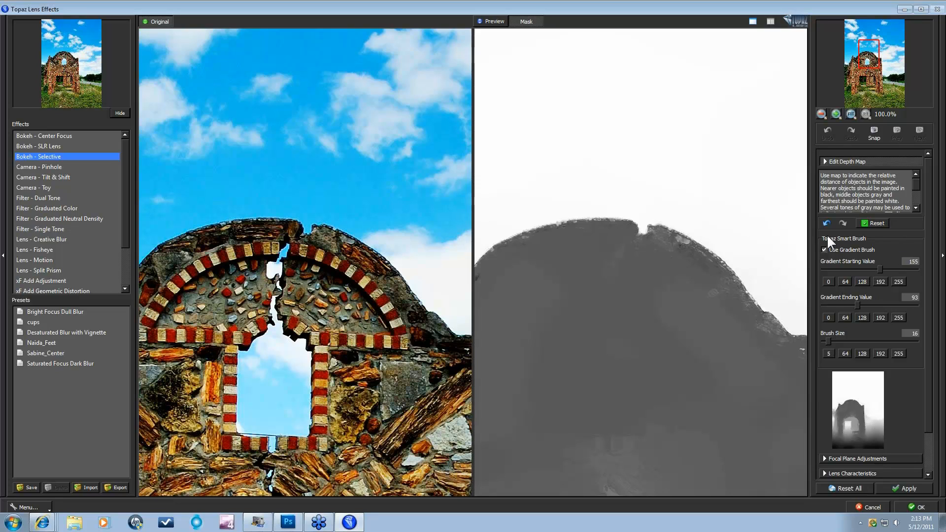
{"action": "left_click", "coordinate": [833, 250]}
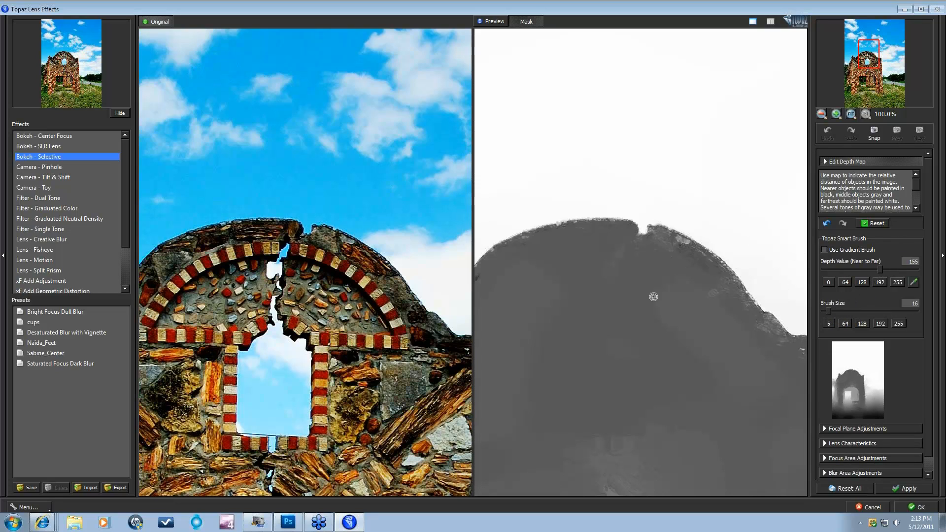
{"action": "left_click_drag", "start_coordinate": [878, 270], "coordinate": [860, 270]}
{"action": "left_click_drag", "start_coordinate": [857, 270], "coordinate": [855, 270]}
{"action": "left_click_drag", "start_coordinate": [827, 309], "coordinate": [824, 309]}
{"action": "left_click_drag", "start_coordinate": [283, 223], "coordinate": [296, 229]}
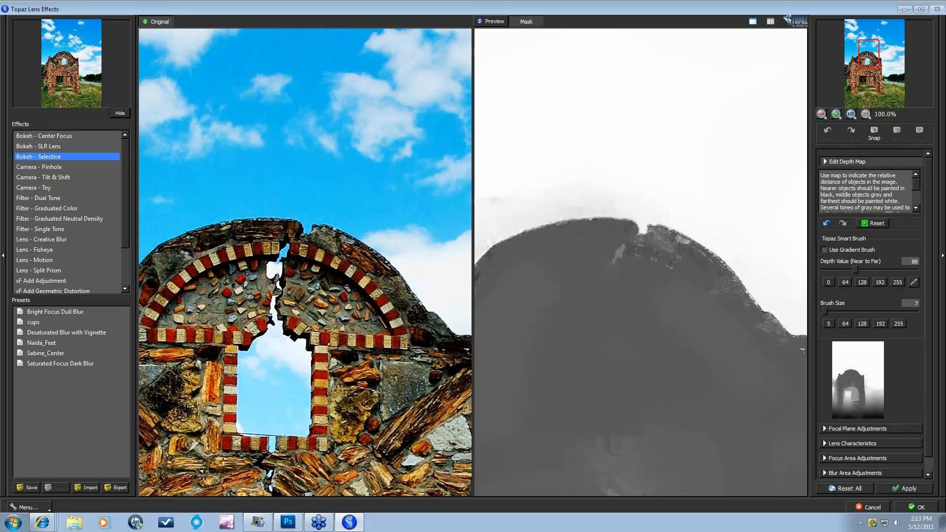
{"action": "mouse_move", "coordinate": [319, 229]}
{"action": "left_mouse_down"}
{"action": "mouse_move", "coordinate": [383, 262]}
{"action": "mouse_move", "coordinate": [403, 288]}
{"action": "mouse_move", "coordinate": [400, 312]}
{"action": "mouse_move", "coordinate": [405, 289]}
{"action": "mouse_move", "coordinate": [449, 334]}
{"action": "mouse_move", "coordinate": [435, 319]}
{"action": "mouse_move", "coordinate": [440, 326]}
{"action": "left_mouse_up"}
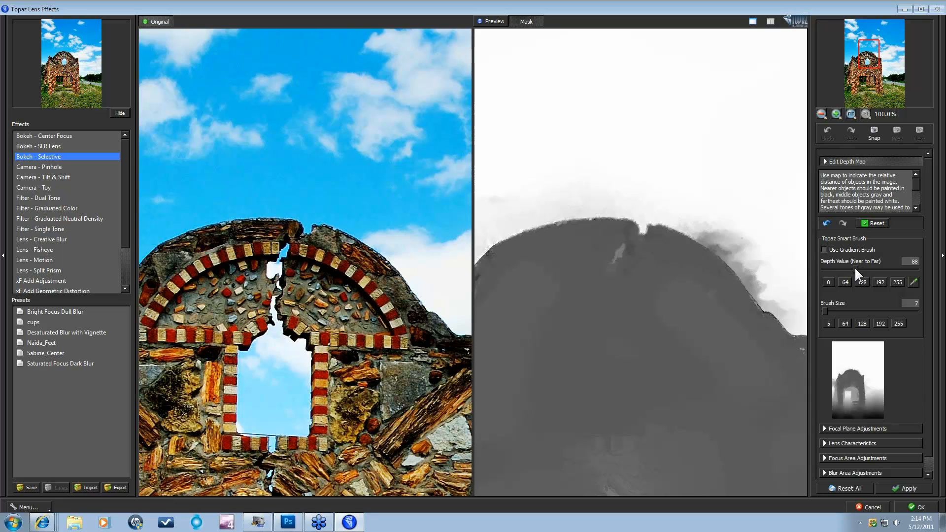
Paint the sky visible through the upper crack and the upper window opening at depth value 255
{"action": "left_click_drag", "start_coordinate": [911, 271], "coordinate": [918, 271]}
{"action": "left_click", "coordinate": [282, 252]}
{"action": "left_click", "coordinate": [274, 270]}
{"action": "left_click", "coordinate": [272, 315]}
{"action": "mouse_move", "coordinate": [277, 328]}
{"action": "left_mouse_down"}
{"action": "mouse_move", "coordinate": [250, 354]}
{"action": "mouse_move", "coordinate": [268, 419]}
{"action": "mouse_move", "coordinate": [301, 370]}
{"action": "mouse_move", "coordinate": [290, 347]}
{"action": "left_mouse_up"}
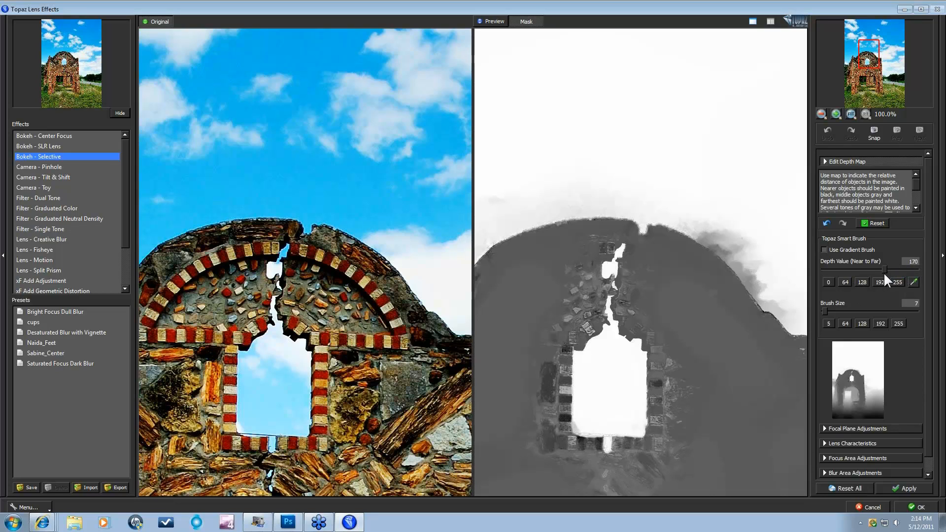
Repaint the bricks and stones around the upper window and crack at depth value 92
{"action": "left_click_drag", "start_coordinate": [883, 272], "coordinate": [857, 278]}
{"action": "mouse_move", "coordinate": [628, 324]}
{"action": "left_mouse_down"}
{"action": "mouse_move", "coordinate": [662, 362]}
{"action": "mouse_move", "coordinate": [653, 363]}
{"action": "mouse_move", "coordinate": [676, 377]}
{"action": "mouse_move", "coordinate": [670, 359]}
{"action": "mouse_move", "coordinate": [654, 389]}
{"action": "mouse_move", "coordinate": [657, 370]}
{"action": "mouse_move", "coordinate": [663, 440]}
{"action": "mouse_move", "coordinate": [657, 446]}
{"action": "mouse_move", "coordinate": [660, 429]}
{"action": "mouse_move", "coordinate": [655, 444]}
{"action": "mouse_move", "coordinate": [593, 459]}
{"action": "mouse_move", "coordinate": [595, 445]}
{"action": "mouse_move", "coordinate": [569, 446]}
{"action": "mouse_move", "coordinate": [558, 431]}
{"action": "mouse_move", "coordinate": [573, 309]}
{"action": "mouse_move", "coordinate": [575, 319]}
{"action": "mouse_move", "coordinate": [554, 337]}
{"action": "mouse_move", "coordinate": [591, 318]}
{"action": "mouse_move", "coordinate": [587, 282]}
{"action": "mouse_move", "coordinate": [580, 313]}
{"action": "mouse_move", "coordinate": [588, 272]}
{"action": "mouse_move", "coordinate": [608, 241]}
{"action": "mouse_move", "coordinate": [603, 301]}
{"action": "left_mouse_up"}
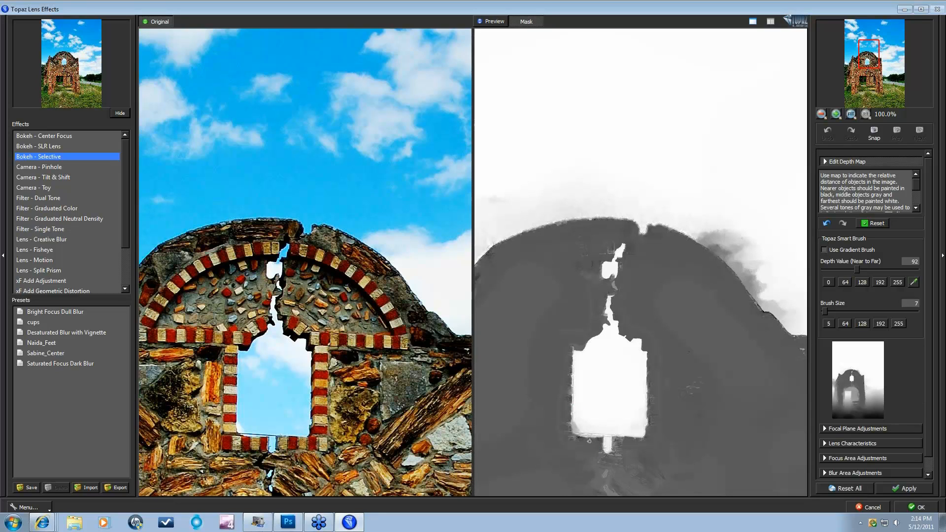
{"action": "left_click_drag", "start_coordinate": [587, 252], "coordinate": [609, 250]}
Clean the gray spill from the sky along the facade's right curve with depth value 255
{"action": "left_click_drag", "start_coordinate": [859, 268], "coordinate": [929, 272]}
{"action": "left_click_drag", "start_coordinate": [721, 240], "coordinate": [773, 301]}
{"action": "mouse_move", "coordinate": [696, 227]}
{"action": "left_mouse_down"}
{"action": "mouse_move", "coordinate": [798, 306]}
{"action": "mouse_move", "coordinate": [711, 244]}
{"action": "mouse_move", "coordinate": [727, 257]}
{"action": "left_mouse_up"}
{"action": "left_click_drag", "start_coordinate": [775, 303], "coordinate": [787, 315]}
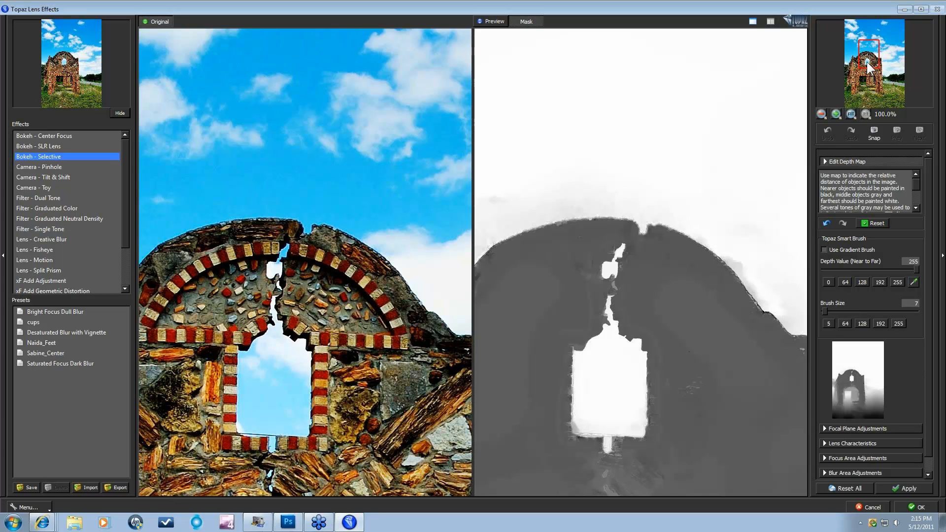
Fill in the brick edge and top of the facade's right pillar at depth value 93
{"action": "left_click_drag", "start_coordinate": [871, 67], "coordinate": [879, 72]}
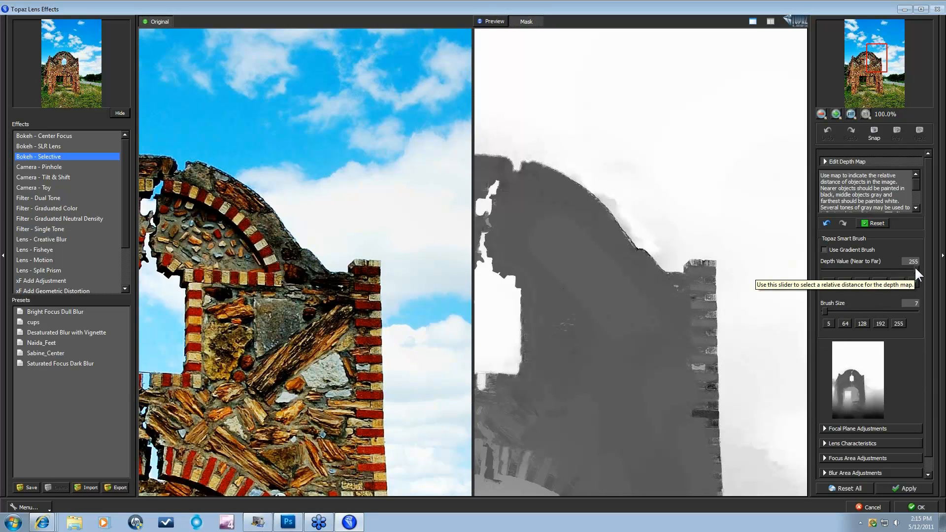
{"action": "left_click_drag", "start_coordinate": [915, 270], "coordinate": [857, 267]}
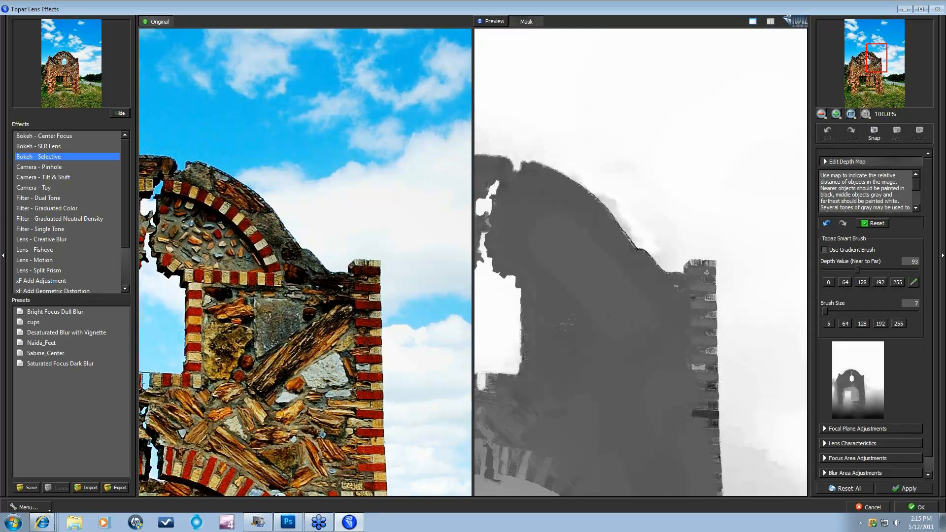
{"action": "mouse_move", "coordinate": [707, 272]}
{"action": "left_mouse_down"}
{"action": "mouse_move", "coordinate": [701, 332]}
{"action": "mouse_move", "coordinate": [707, 321]}
{"action": "mouse_move", "coordinate": [712, 330]}
{"action": "mouse_move", "coordinate": [697, 334]}
{"action": "mouse_move", "coordinate": [698, 366]}
{"action": "mouse_move", "coordinate": [716, 357]}
{"action": "mouse_move", "coordinate": [713, 349]}
{"action": "mouse_move", "coordinate": [700, 394]}
{"action": "mouse_move", "coordinate": [713, 384]}
{"action": "mouse_move", "coordinate": [705, 424]}
{"action": "mouse_move", "coordinate": [706, 413]}
{"action": "mouse_move", "coordinate": [708, 447]}
{"action": "left_mouse_up"}
{"action": "left_click_drag", "start_coordinate": [692, 287], "coordinate": [702, 264]}
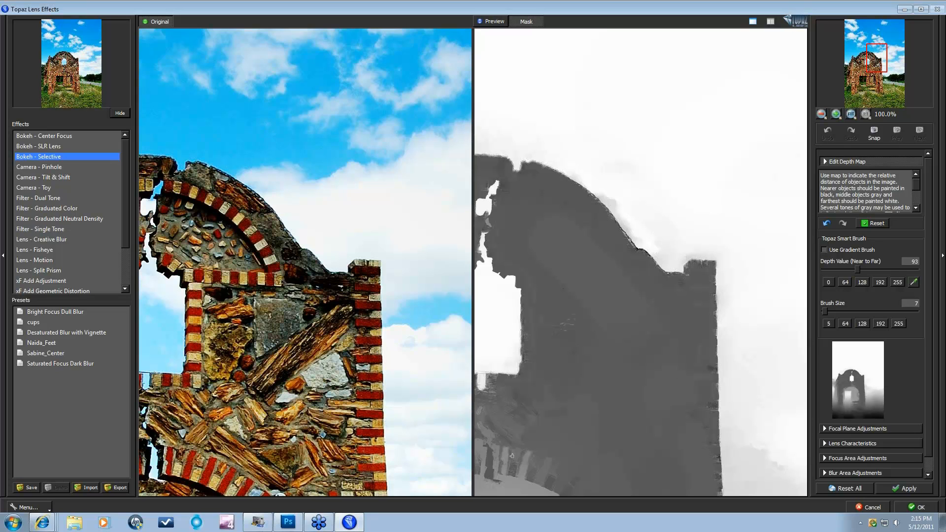
Paint the lower crack above the archway at depth value 255
{"action": "left_click_drag", "start_coordinate": [877, 68], "coordinate": [871, 77]}
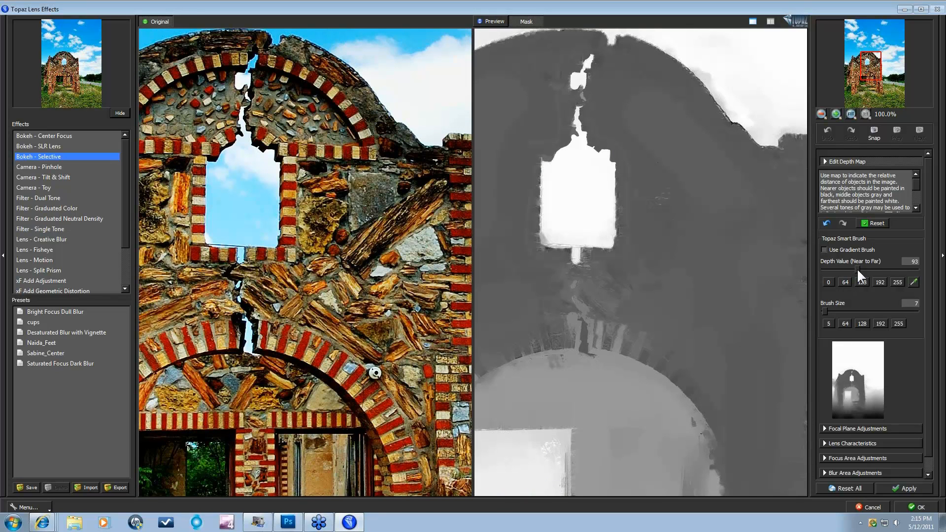
{"action": "left_click_drag", "start_coordinate": [856, 268], "coordinate": [925, 270]}
{"action": "left_click_drag", "start_coordinate": [582, 321], "coordinate": [584, 350]}
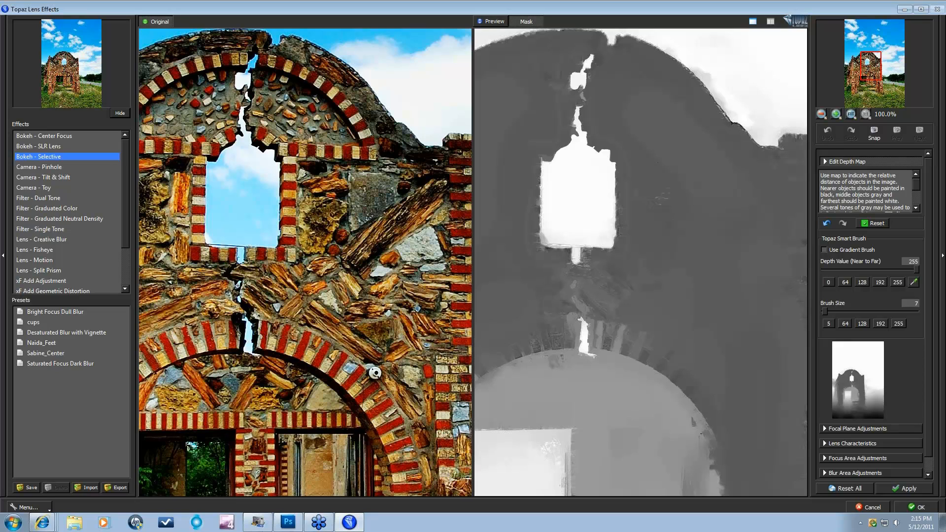
{"action": "left_click", "coordinate": [573, 283]}
{"action": "left_click_drag", "start_coordinate": [573, 290], "coordinate": [579, 309]}
Place the focal plane on the stone facade and set Background Blur Amount to 0.53 and Foreground Blur Amount to 0.79
{"action": "left_click_drag", "start_coordinate": [868, 77], "coordinate": [865, 90]}
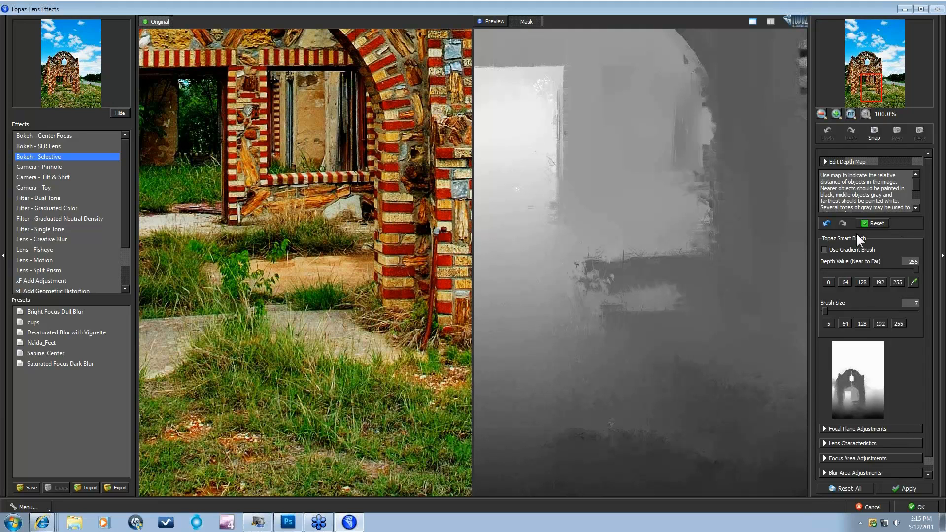
{"action": "left_click", "coordinate": [824, 429]}
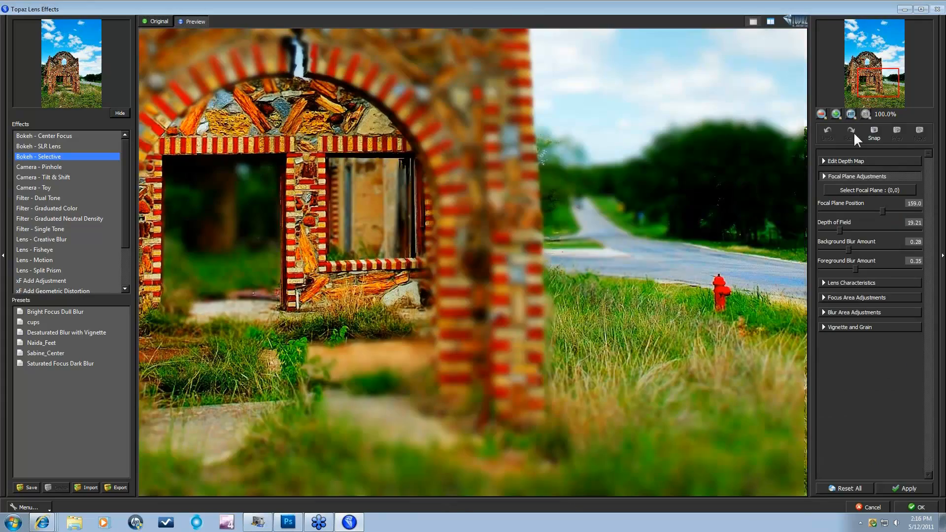
{"action": "mouse_move", "coordinate": [877, 81]}
{"action": "left_mouse_down"}
{"action": "mouse_move", "coordinate": [866, 89]}
{"action": "mouse_move", "coordinate": [863, 75]}
{"action": "left_mouse_up"}
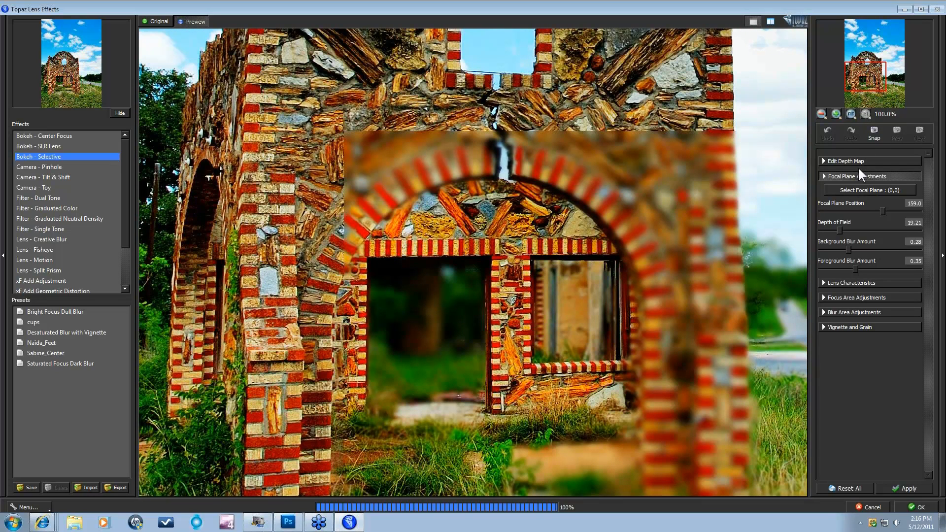
{"action": "key", "text": "ctrl+minus"}
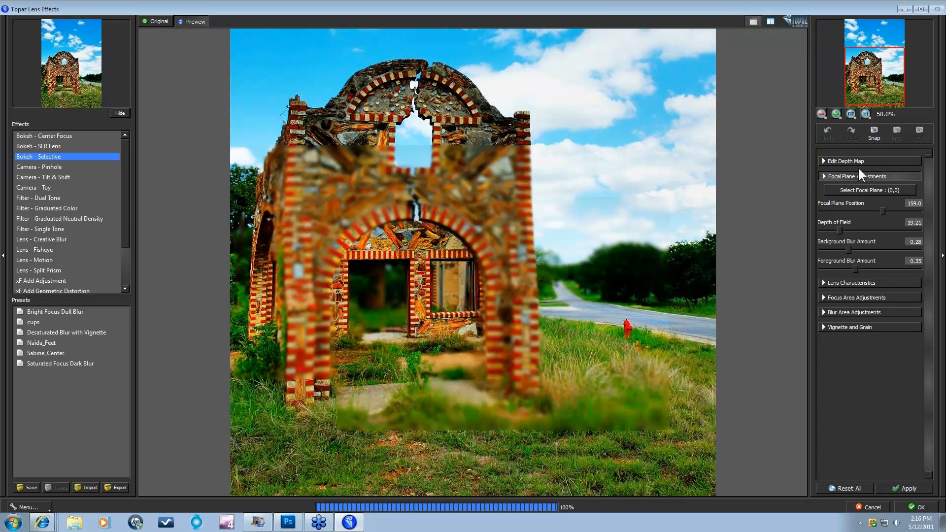
{"action": "key", "text": "ctrl+minus"}
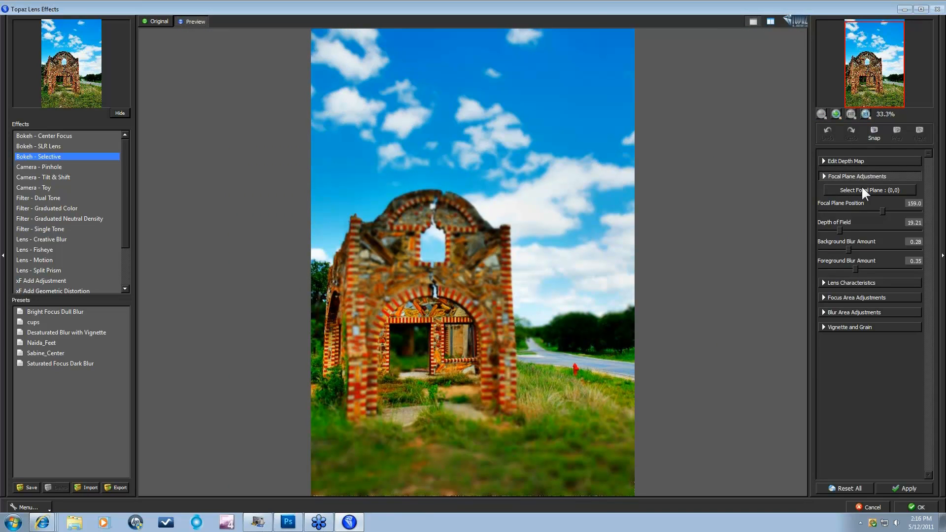
{"action": "left_click", "coordinate": [867, 190]}
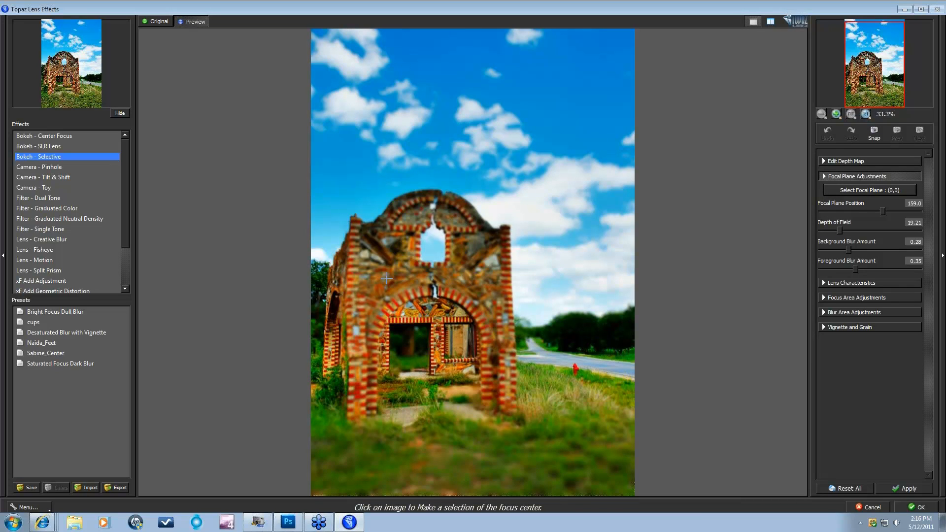
{"action": "left_click", "coordinate": [386, 278]}
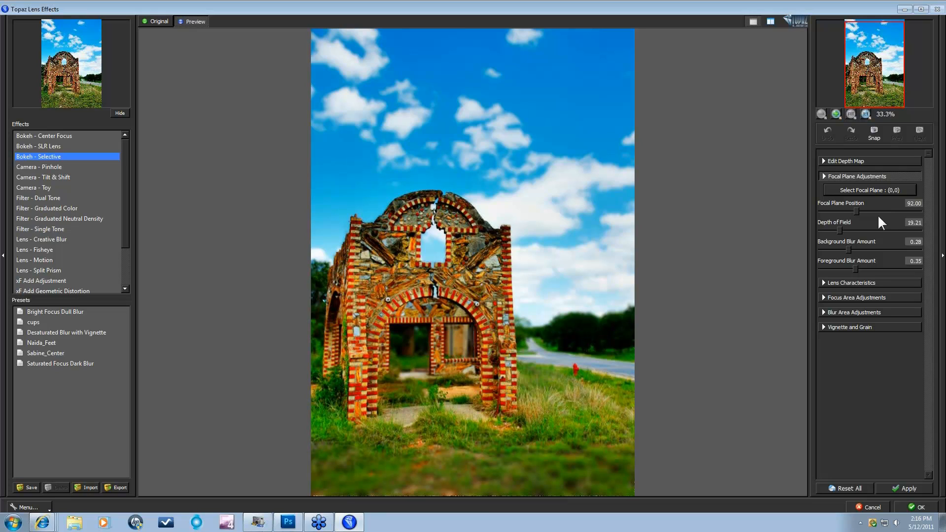
{"action": "left_click_drag", "start_coordinate": [848, 248], "coordinate": [873, 247]}
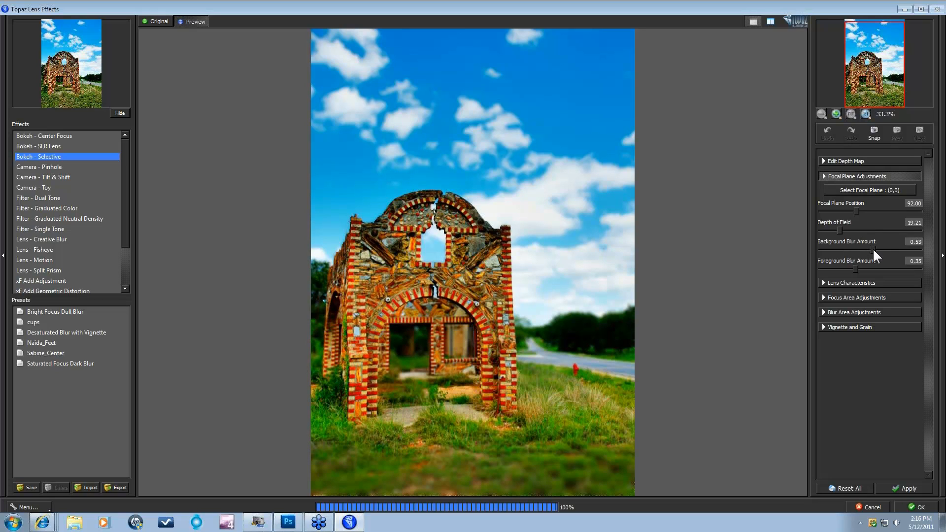
{"action": "left_click", "coordinate": [898, 269]}
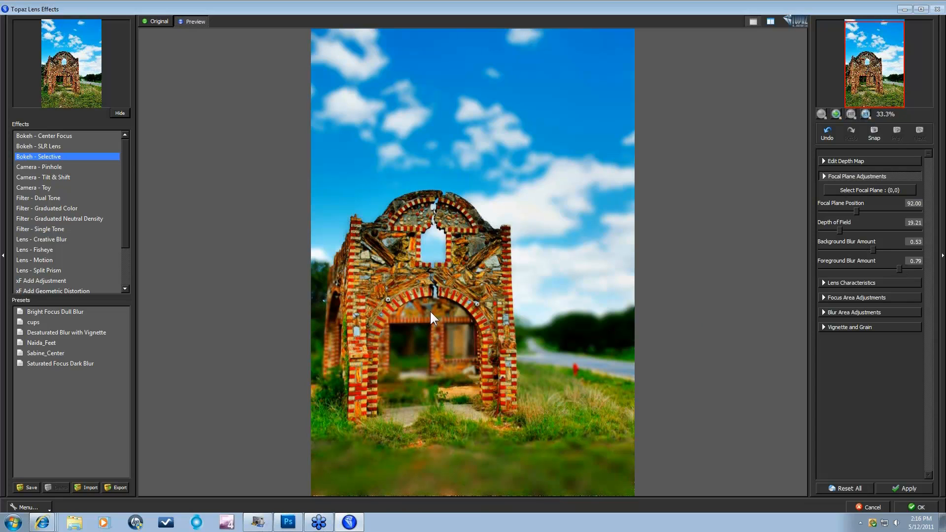
Move the focal plane to the rear wall inside the archway, at position 155
{"action": "left_click", "coordinate": [435, 360]}
{"action": "left_click", "coordinate": [867, 191]}
{"action": "left_click", "coordinate": [504, 394]}
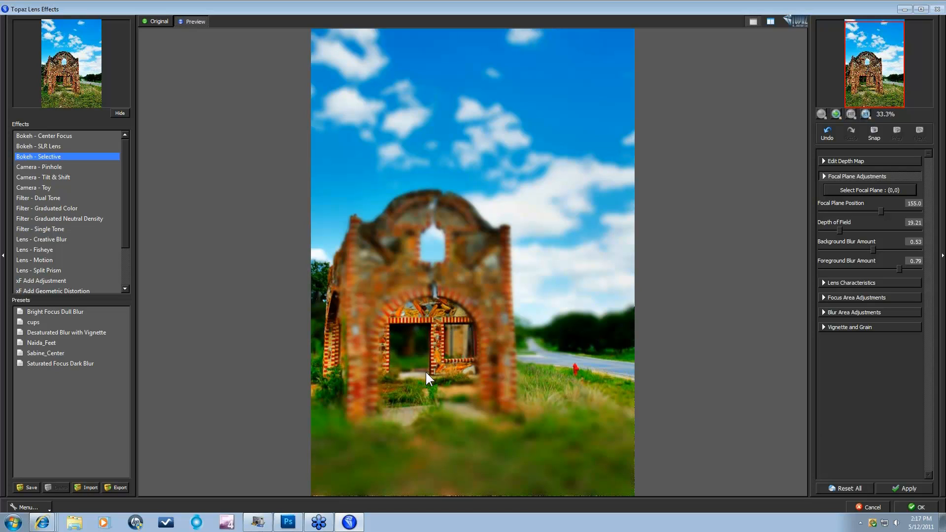
Place the focal plane on the window in the rear wall inside the archway, at position 152
{"action": "left_click", "coordinate": [874, 188]}
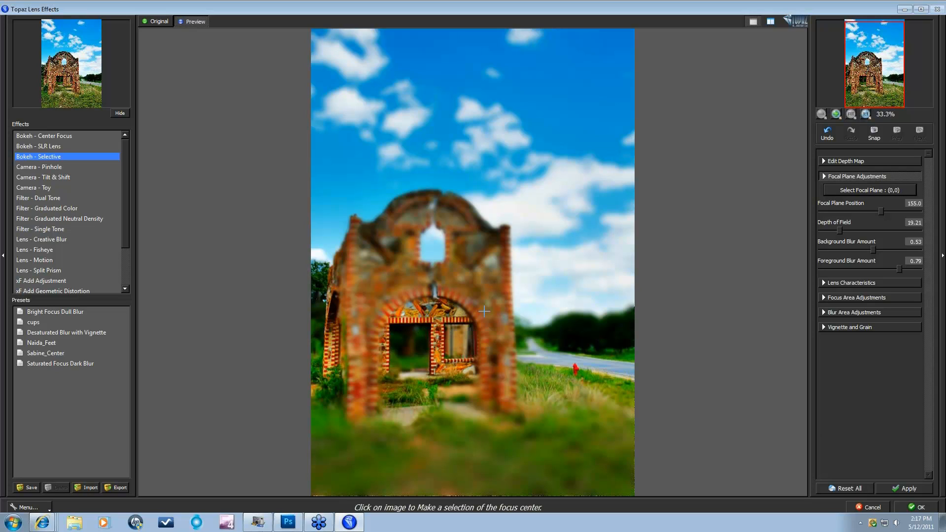
{"action": "left_click", "coordinate": [458, 343]}
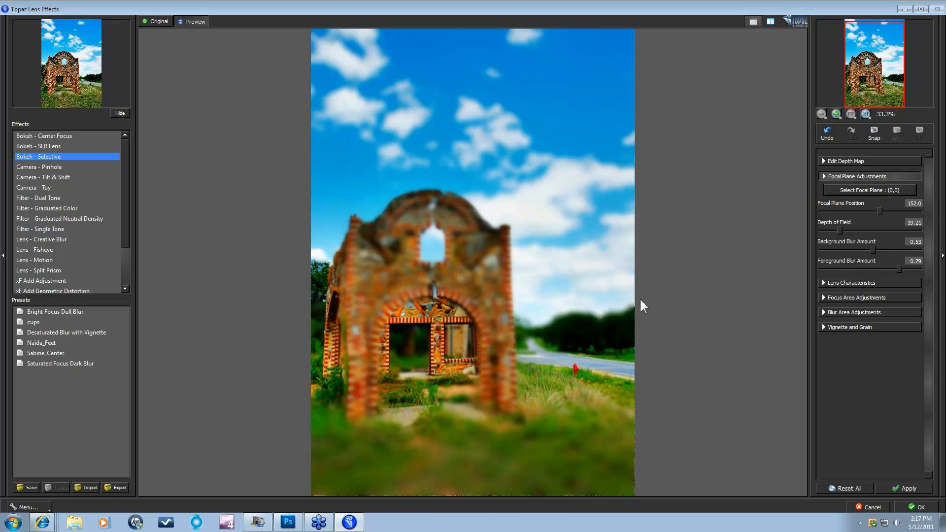
{"action": "left_click", "coordinate": [864, 190]}
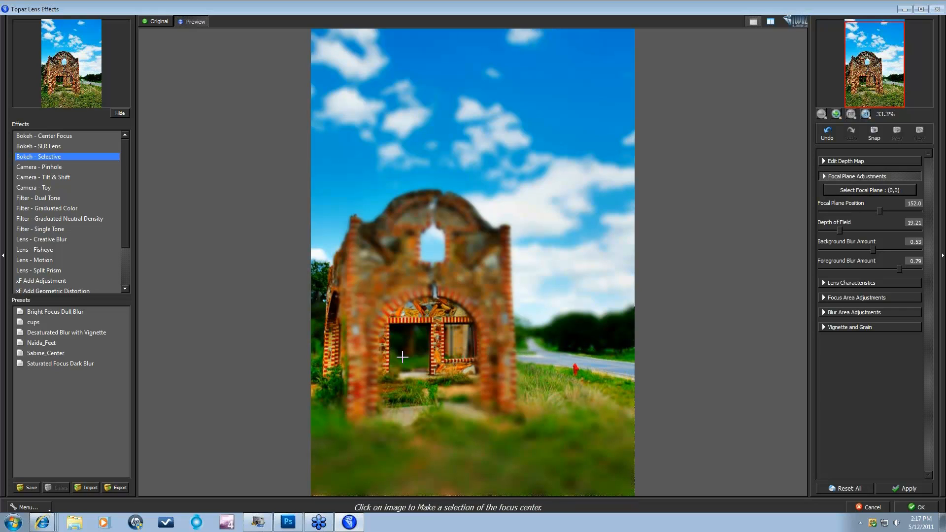
{"action": "left_click", "coordinate": [459, 341]}
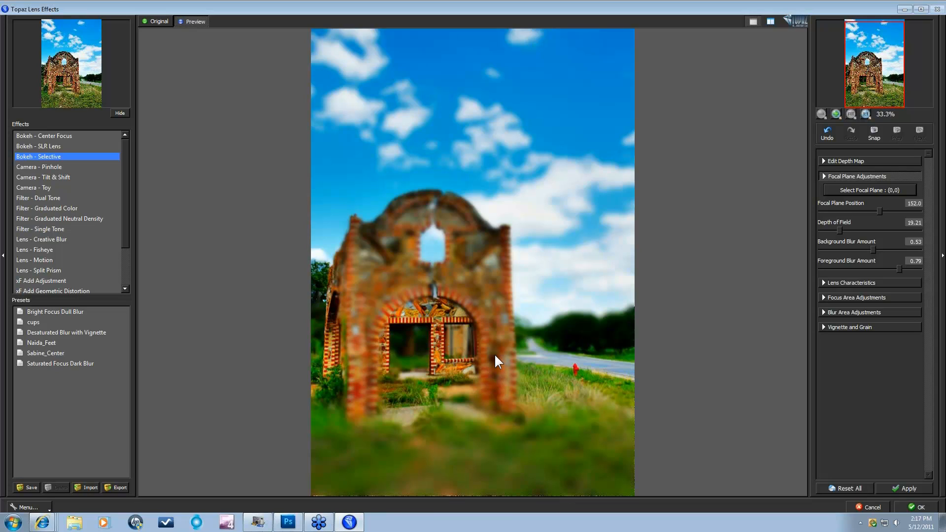
{"action": "left_click", "coordinate": [874, 190]}
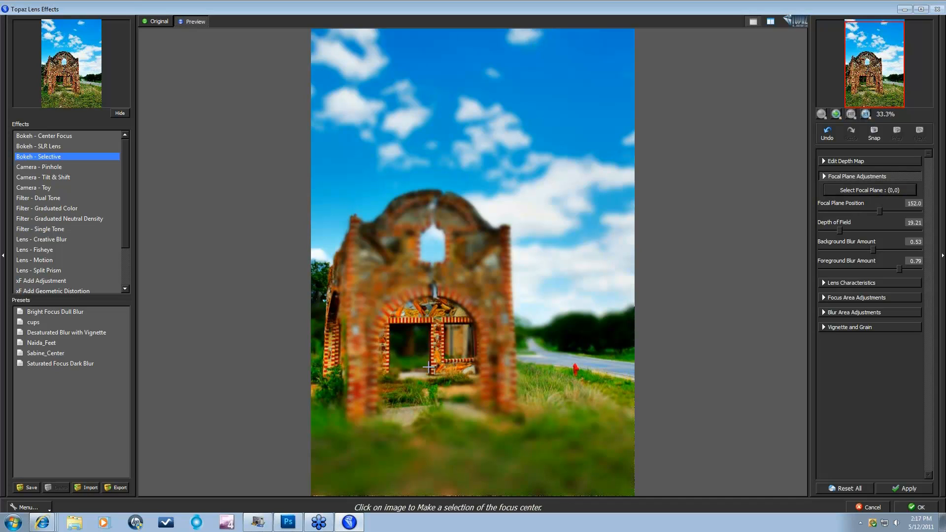
{"action": "left_click", "coordinate": [458, 345]}
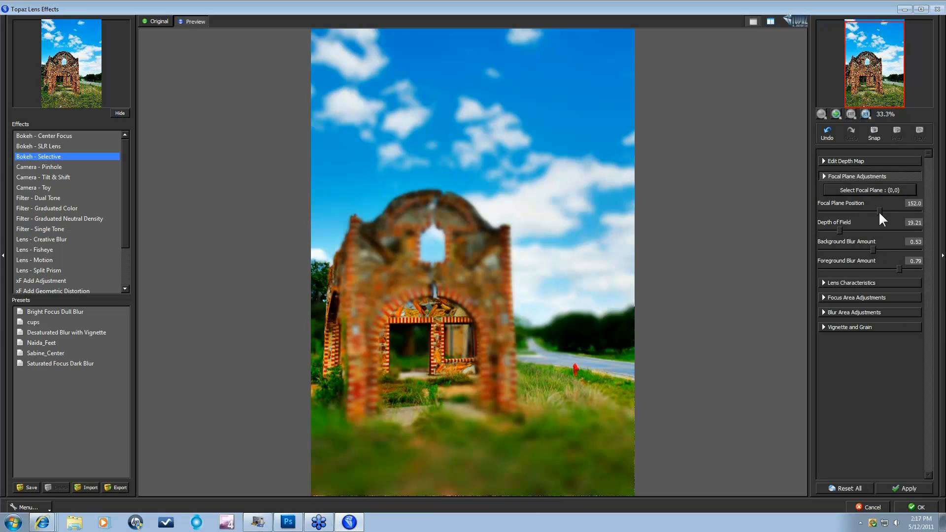
Move the focal plane farther back by setting Focal Plane Position to 200.7
{"action": "left_click_drag", "start_coordinate": [878, 209], "coordinate": [889, 209]}
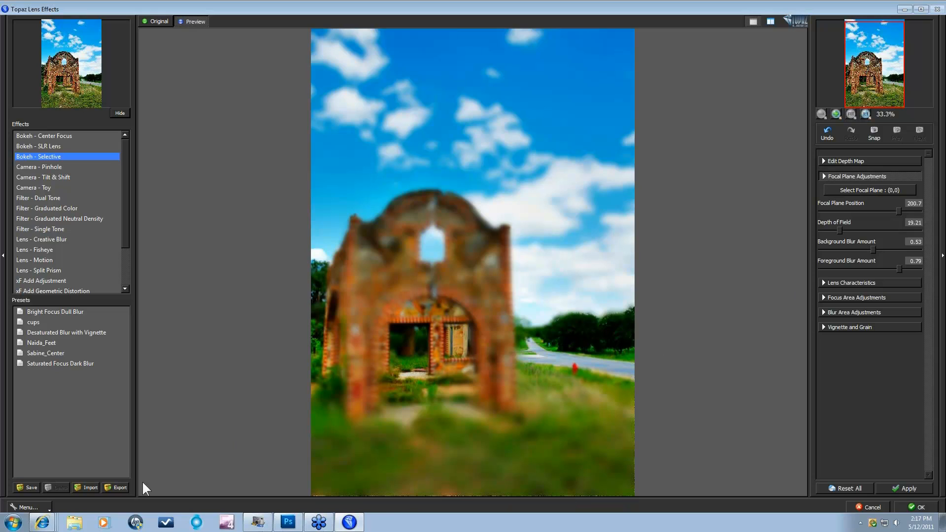
{"action": "left_click", "coordinate": [25, 507]}
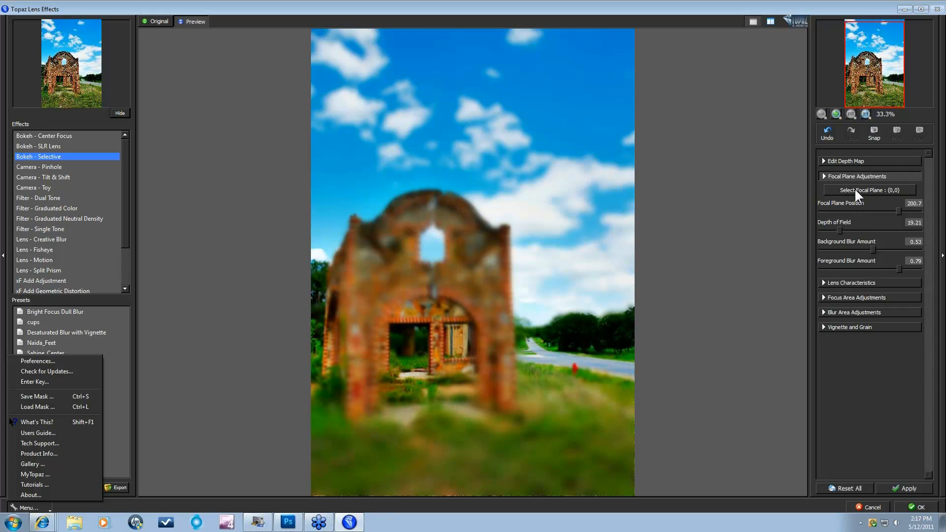
{"action": "left_click", "coordinate": [819, 189]}
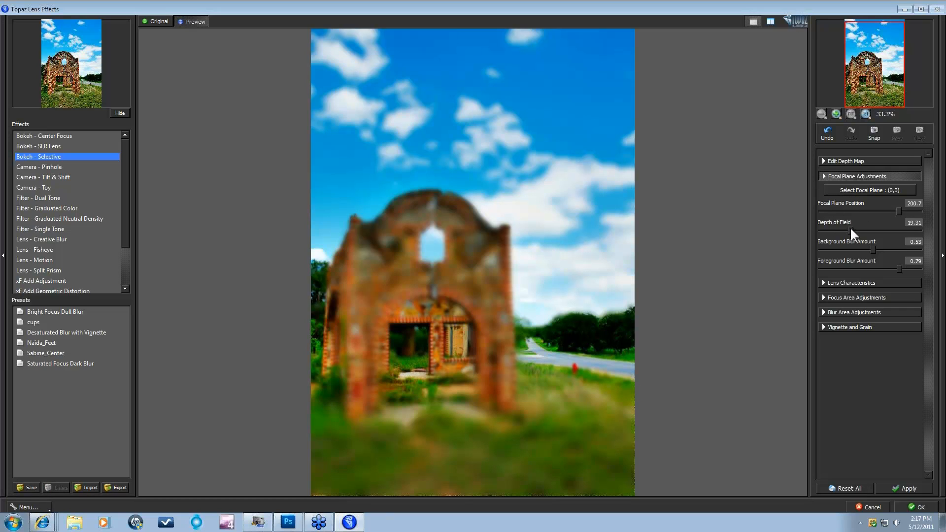
Set Depth of Field to 68.81 and place the focal plane on the stone facade, at position 92
{"action": "left_click", "coordinate": [889, 230]}
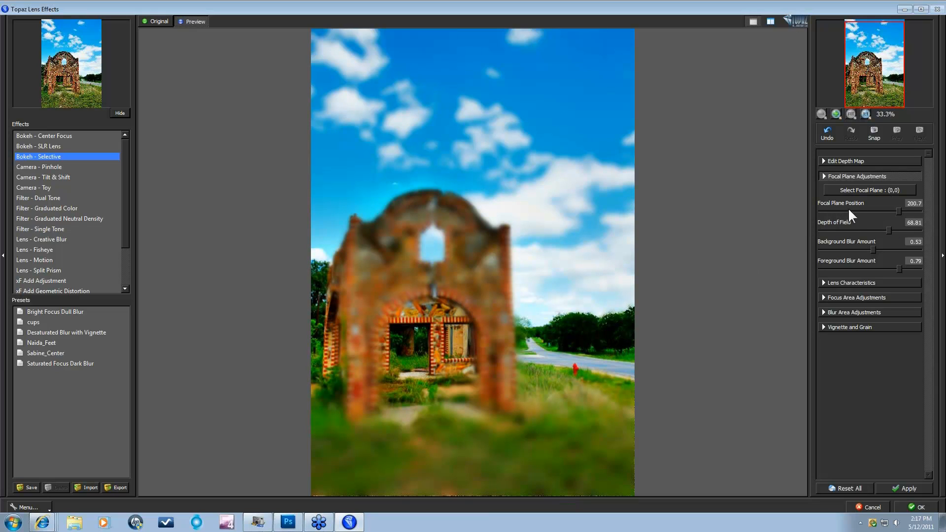
{"action": "left_click", "coordinate": [879, 188]}
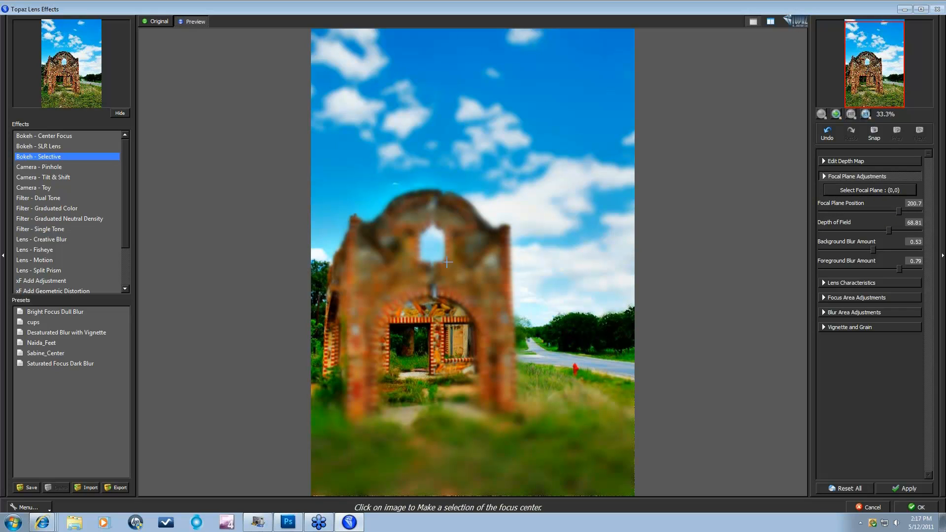
{"action": "left_click", "coordinate": [472, 274]}
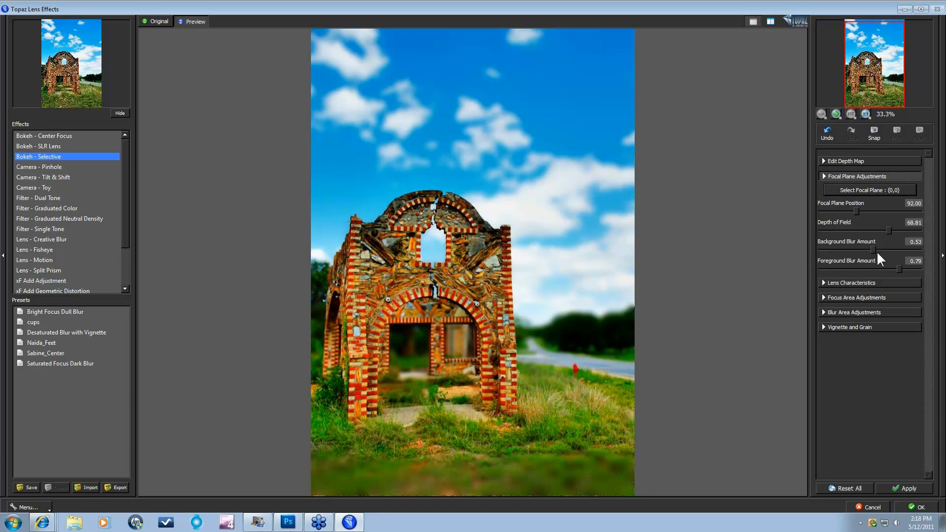
Set Foreground Blur Amount to 0.17 and Background Blur Amount to 0.45, checking the result against the original photo
{"action": "left_click_drag", "start_coordinate": [900, 268], "coordinate": [867, 268]}
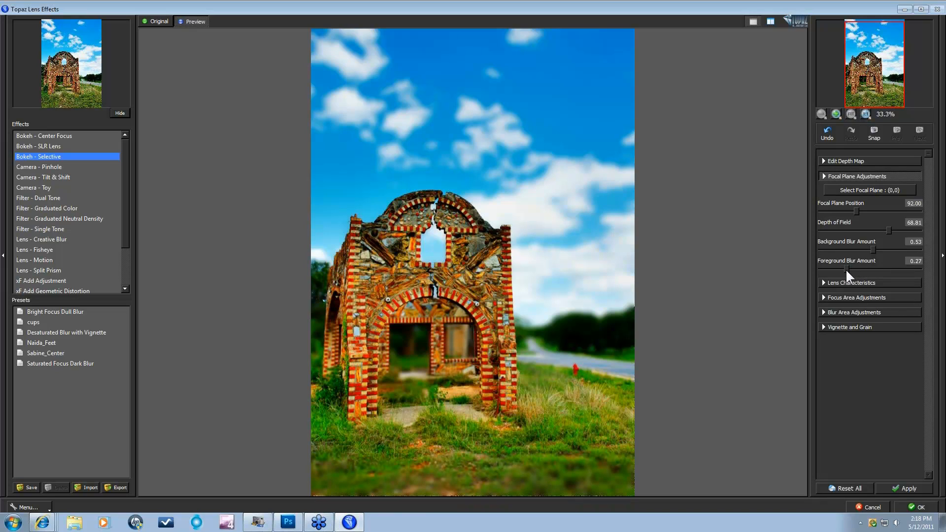
{"action": "left_click", "coordinate": [841, 268]}
{"action": "left_click_drag", "start_coordinate": [873, 246], "coordinate": [835, 269]}
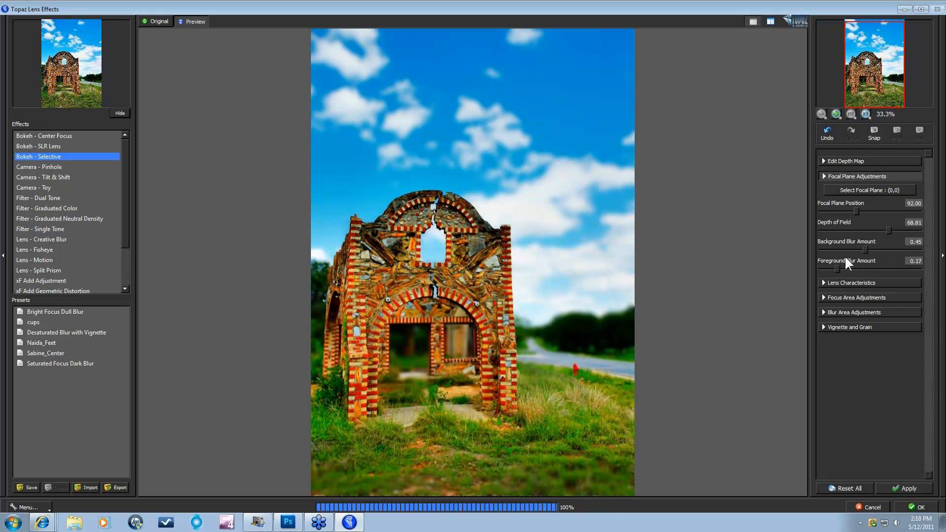
{"action": "left_click", "coordinate": [531, 283]}
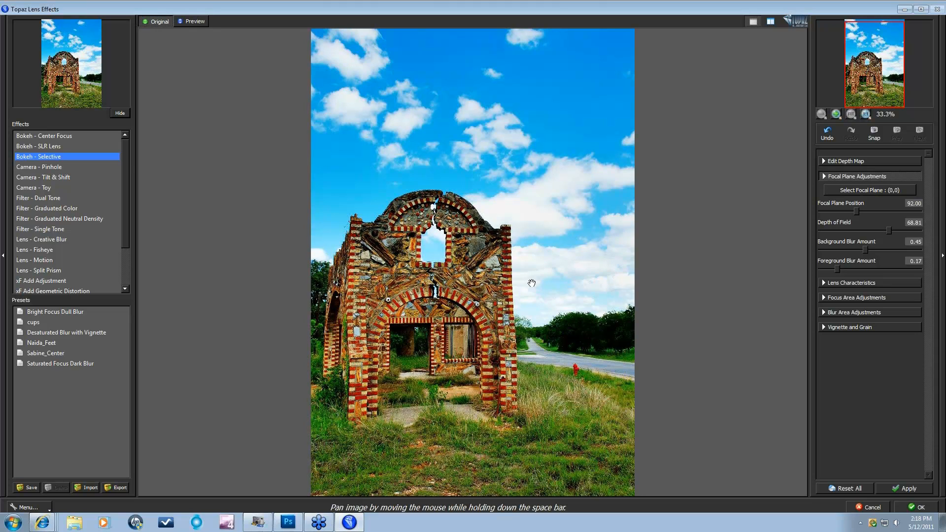
{"action": "left_click_drag", "start_coordinate": [531, 283], "coordinate": [536, 279]}
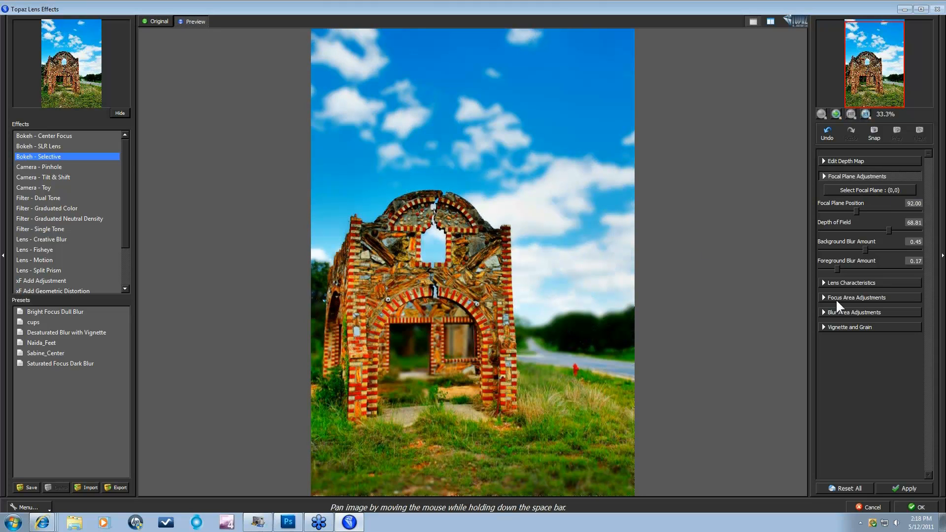
Set the focus area's Brightness to 0.00 and its Saturation to 0.05
{"action": "left_click", "coordinate": [824, 285]}
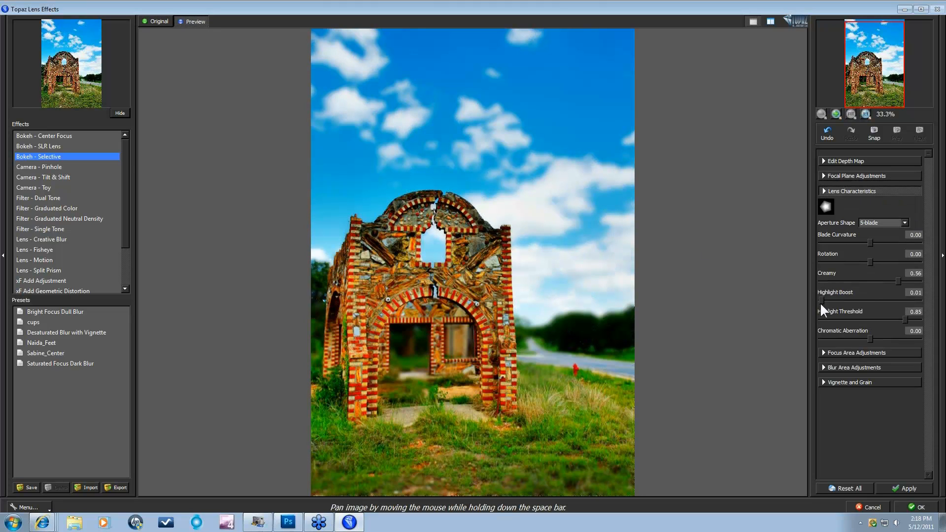
{"action": "left_click", "coordinate": [822, 352]}
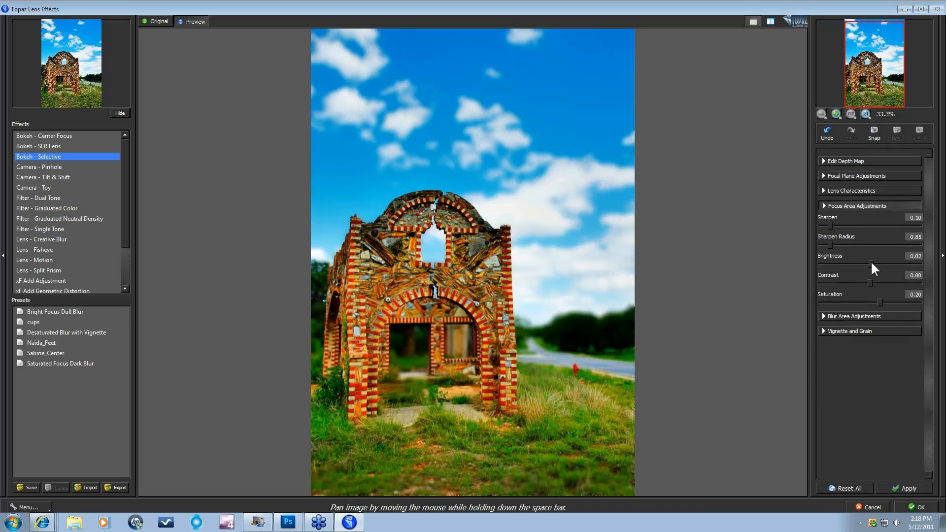
{"action": "left_click_drag", "start_coordinate": [870, 261], "coordinate": [870, 261]}
{"action": "left_click_drag", "start_coordinate": [880, 302], "coordinate": [871, 300]}
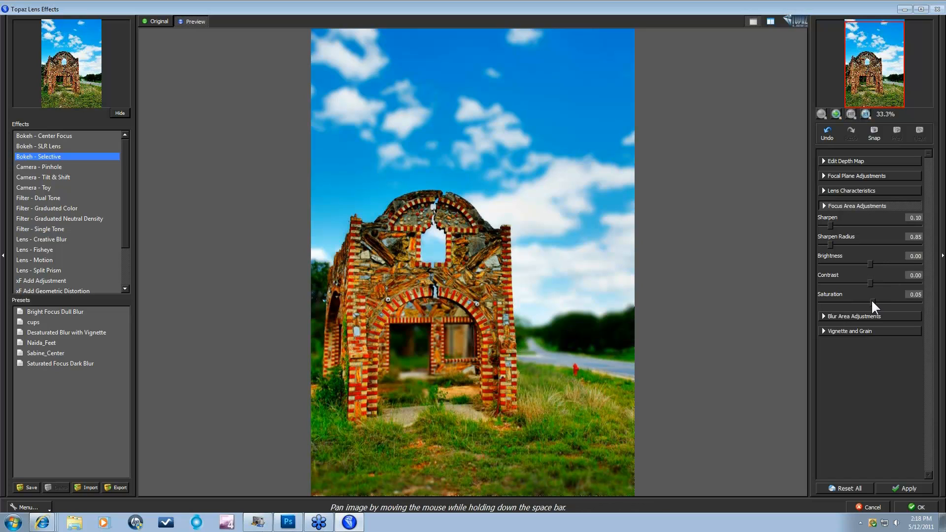
Set the blur area's Brightness to 0.01 and compare the result with the original photo
{"action": "left_click", "coordinate": [827, 316]}
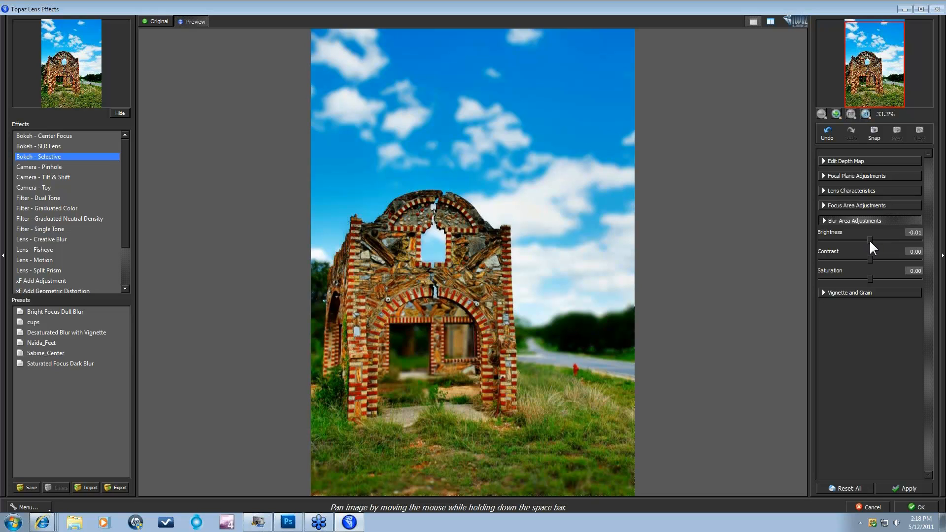
{"action": "left_click_drag", "start_coordinate": [869, 239], "coordinate": [870, 241]}
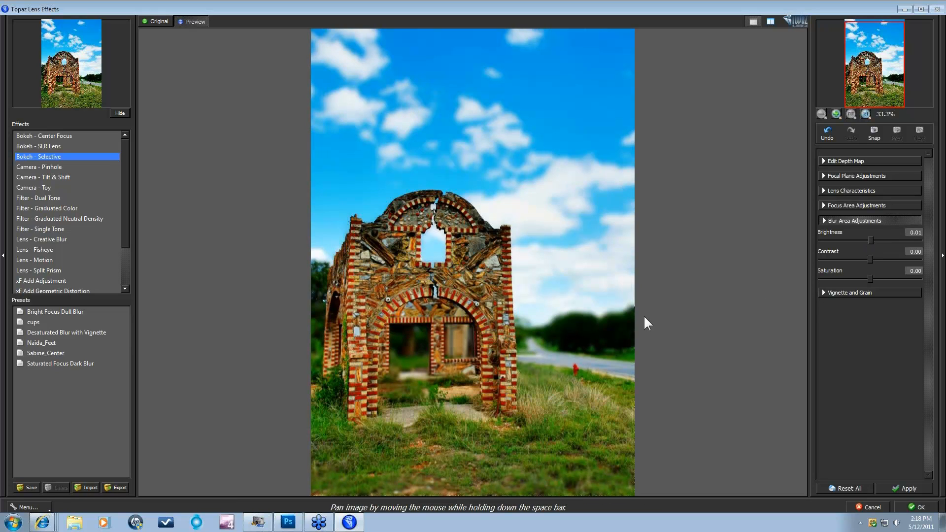
{"action": "left_click", "coordinate": [581, 318]}
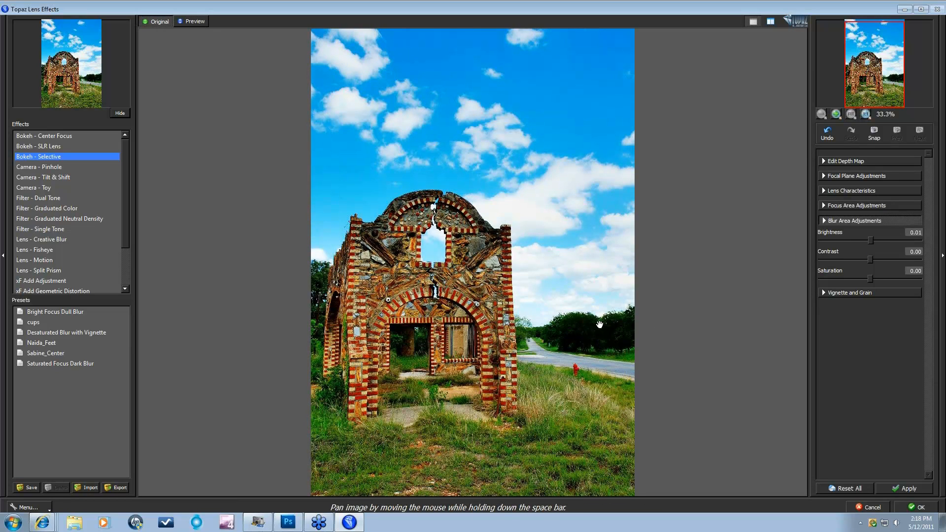
{"action": "left_click", "coordinate": [703, 306]}
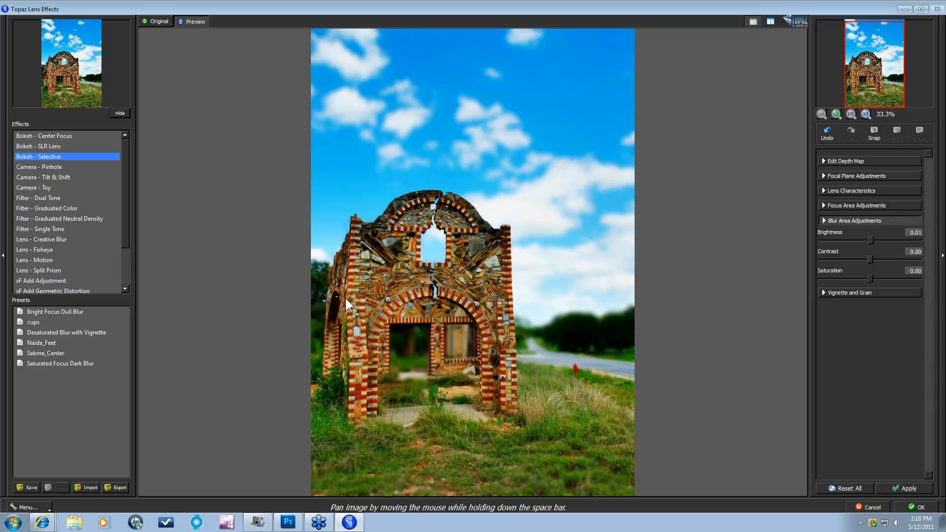
{"action": "left_click", "coordinate": [839, 175]}
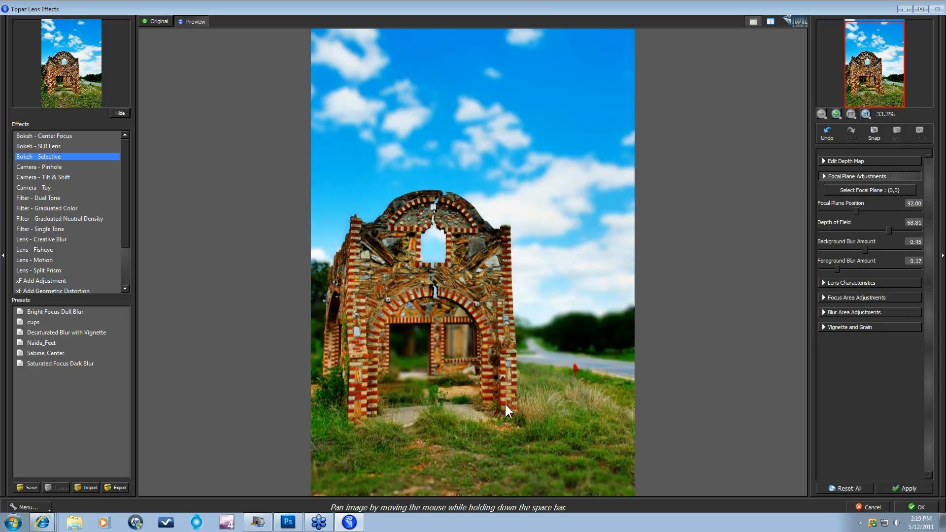